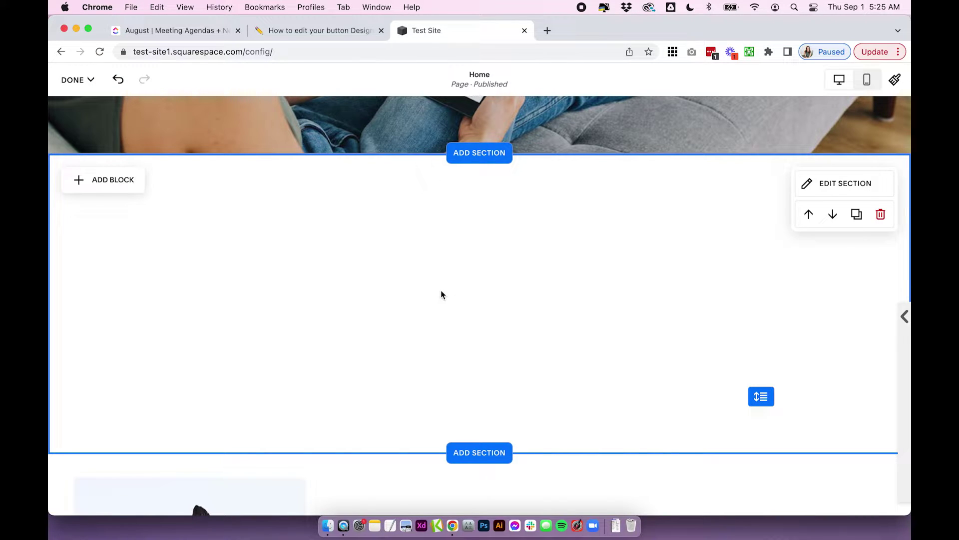
# Step: Add a LEARN MORE button block, place it near the section centre, and keep it Primary
pyautogui.click(112, 179)
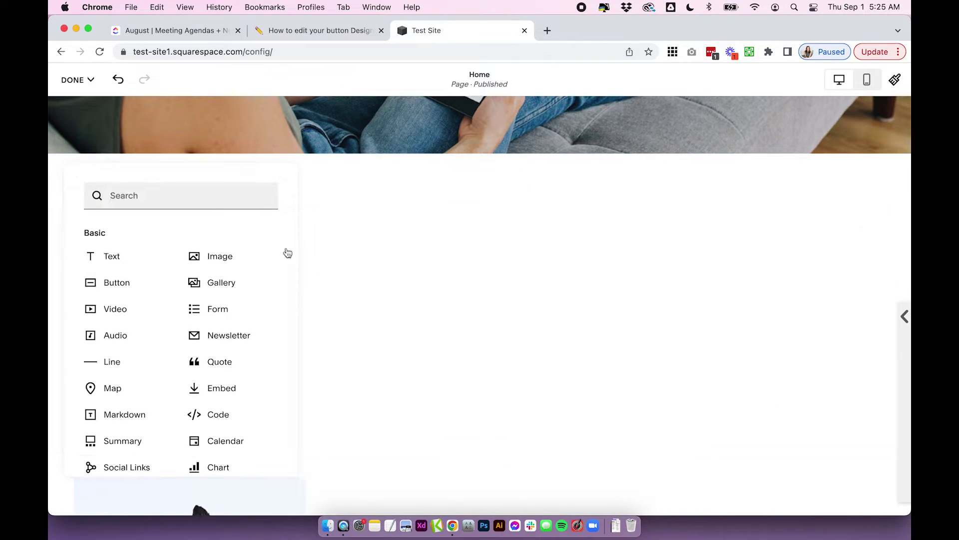
pyautogui.click(118, 278)
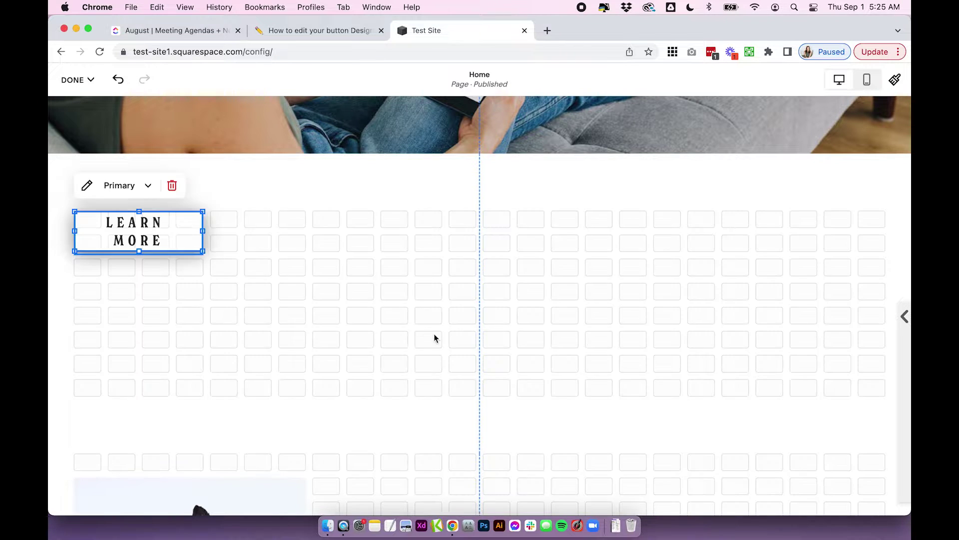
pyautogui.moveTo(140, 230); pyautogui.dragTo(389, 295)
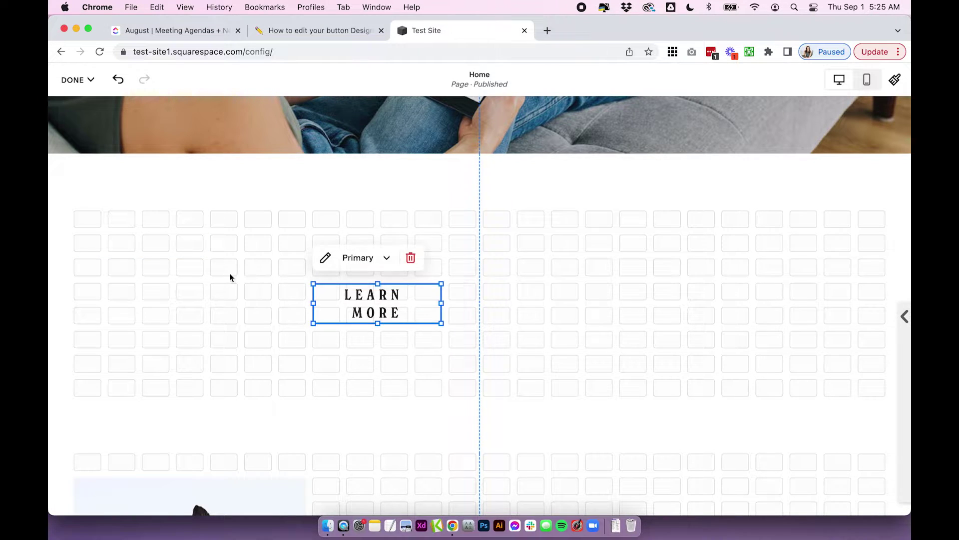
pyautogui.click(388, 258)
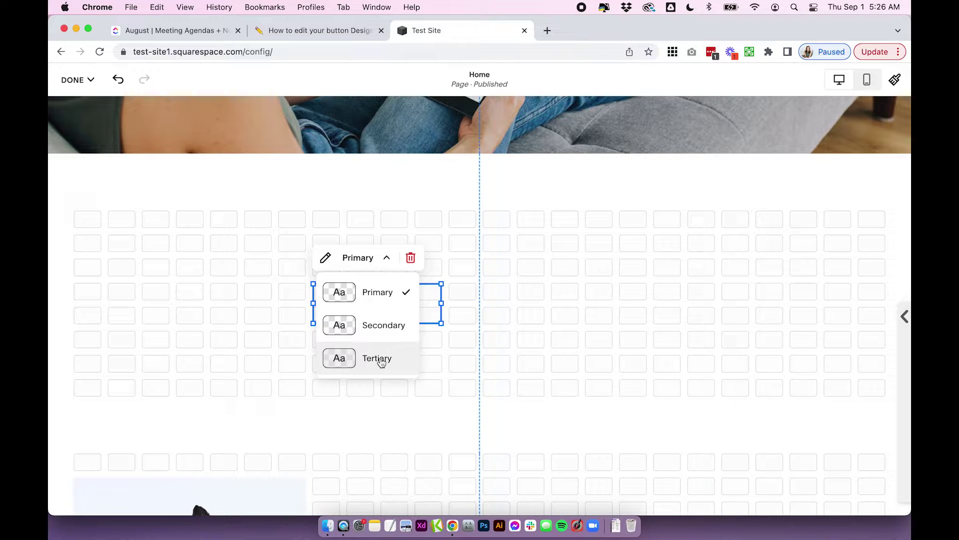
pyautogui.click(370, 311)
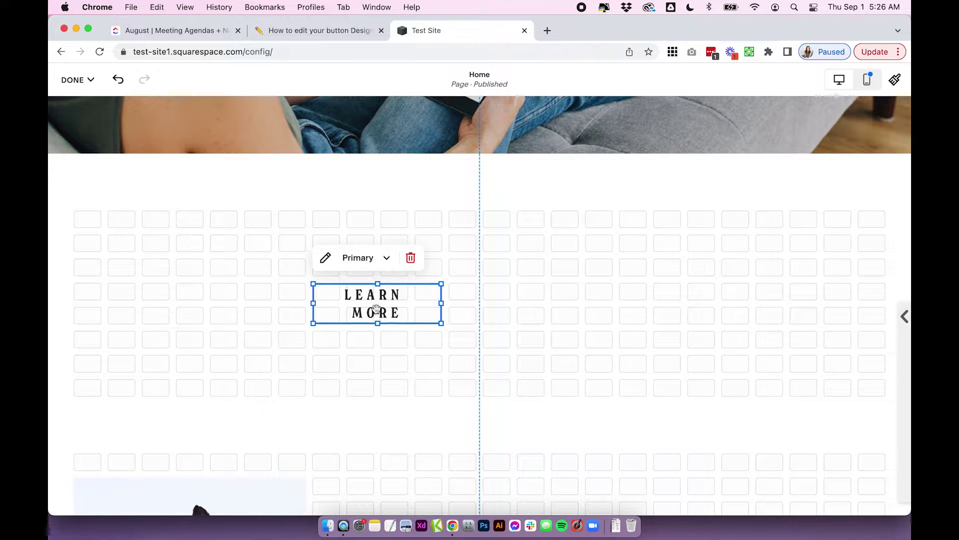
# Step: Open the LEARN MORE button's settings on the Design tab
pyautogui.doubleClick(370, 311)
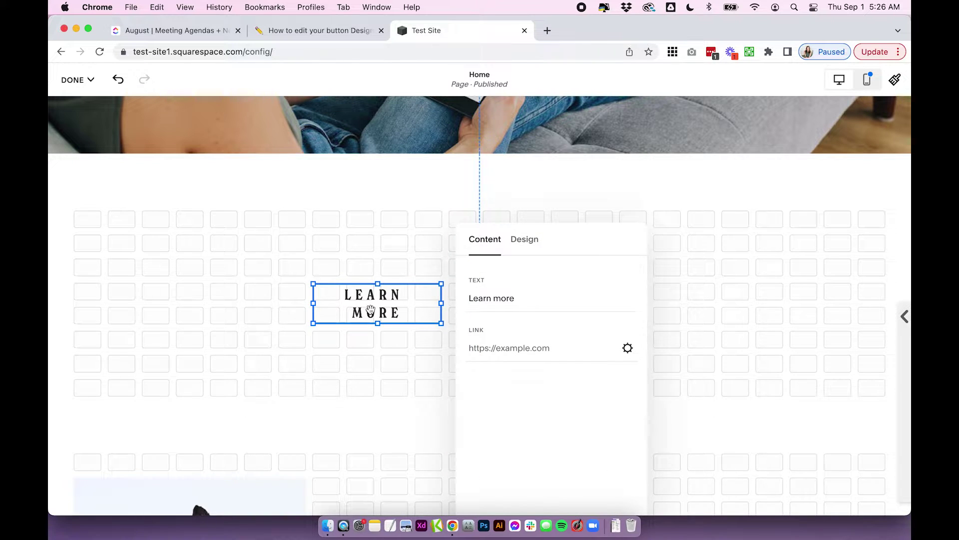
pyautogui.click(354, 336)
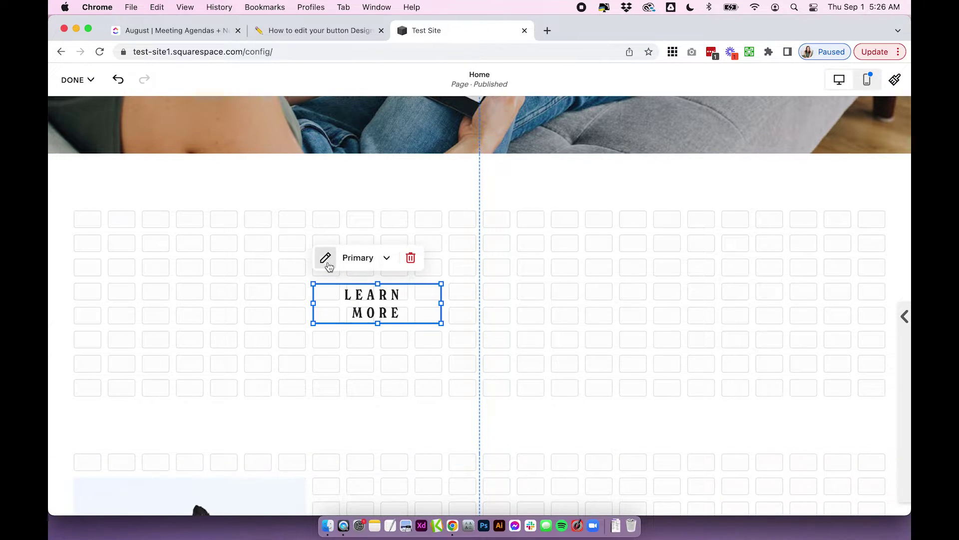
pyautogui.click(326, 258)
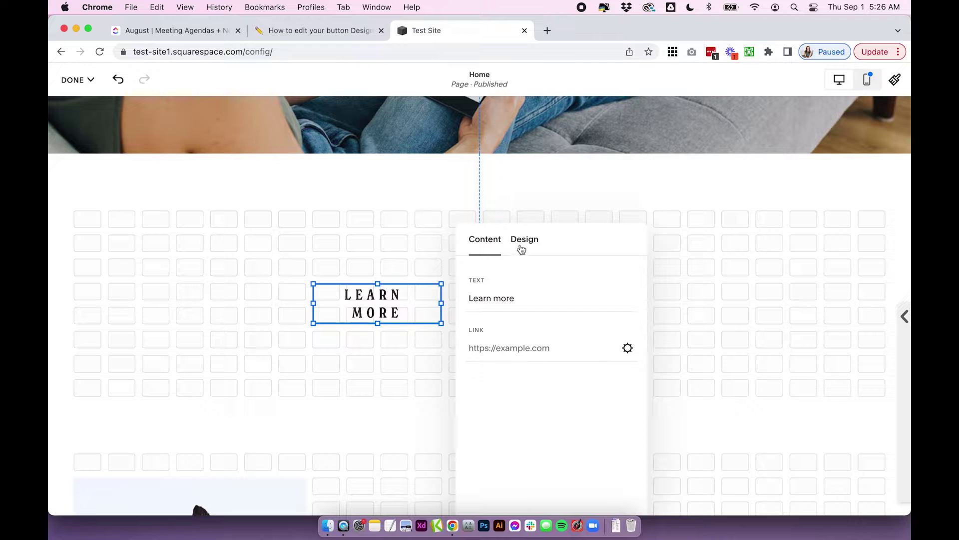
pyautogui.click(521, 249)
# Step: Preview the Secondary and Tertiary styles on the button, then return it to Primary
pyautogui.click(542, 294)
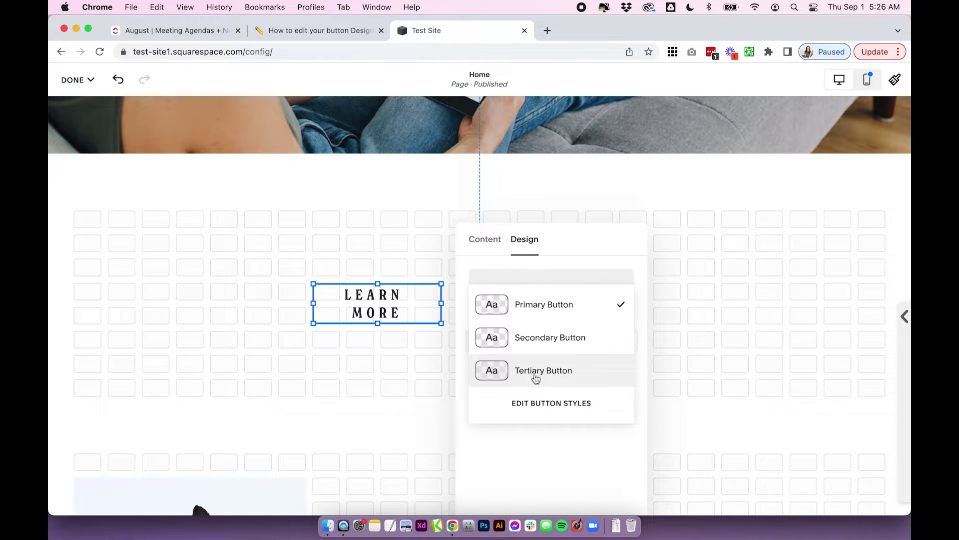
pyautogui.click(528, 338)
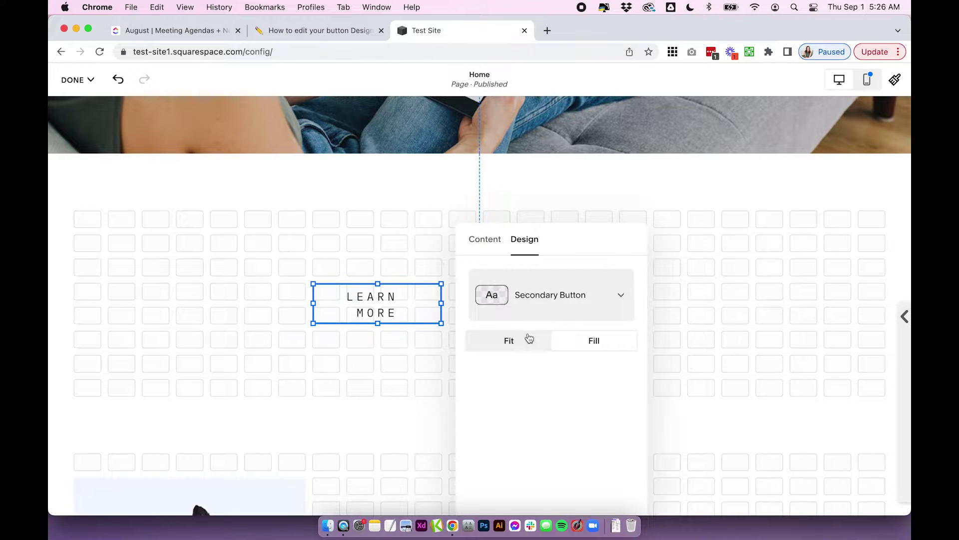
pyautogui.click(578, 293)
pyautogui.click(565, 338)
pyautogui.click(557, 287)
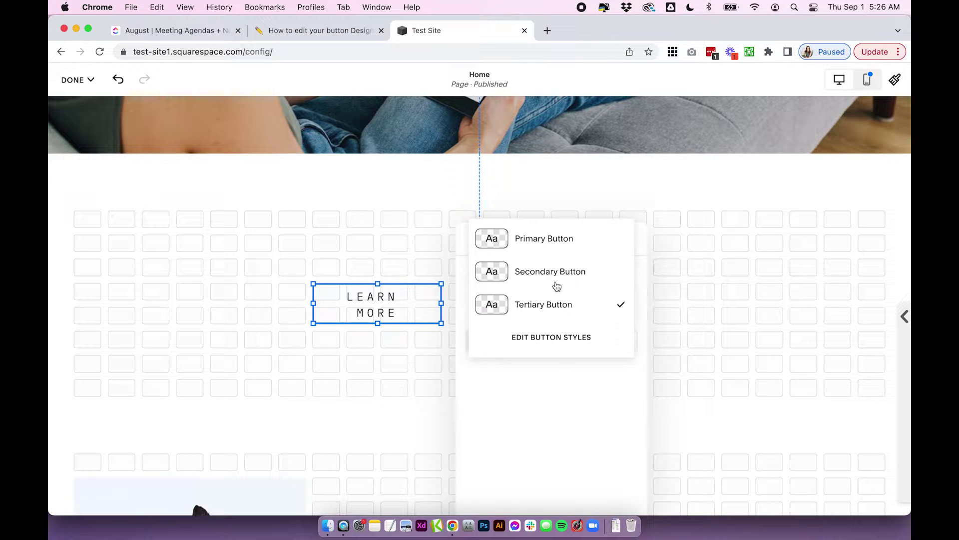
pyautogui.click(545, 241)
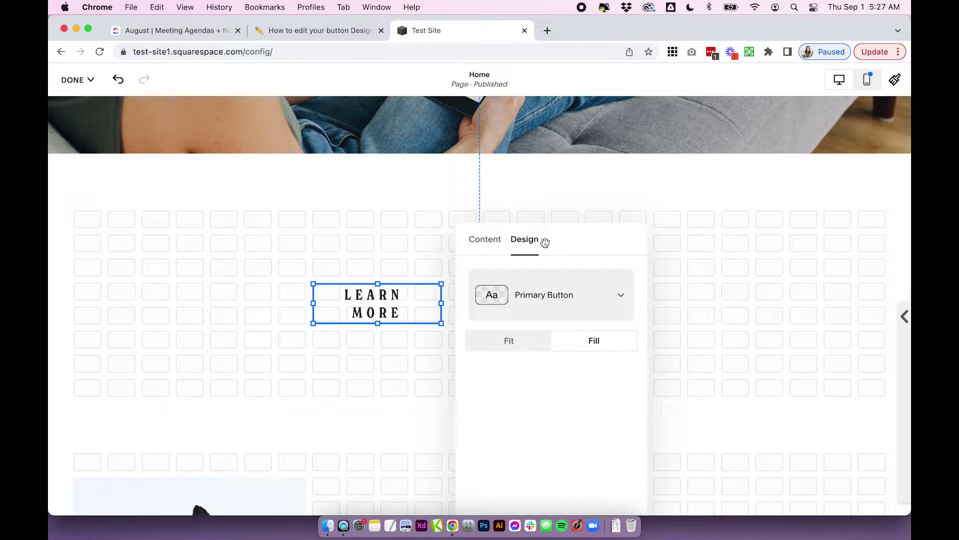
# Step: Add two more button blocks, one Secondary style and one Tertiary style
pyautogui.click(413, 255)
pyautogui.click(123, 183)
pyautogui.click(145, 287)
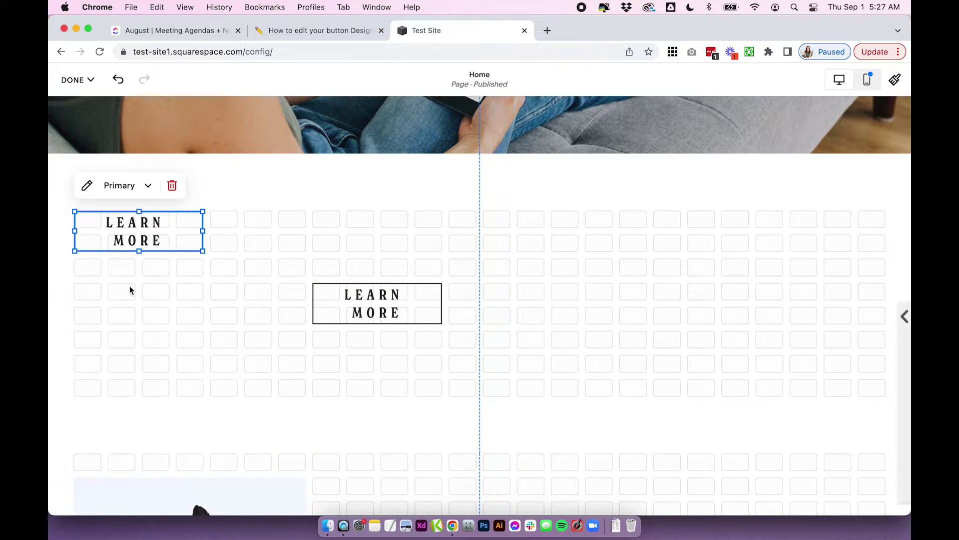
pyautogui.click(147, 187)
pyautogui.click(136, 250)
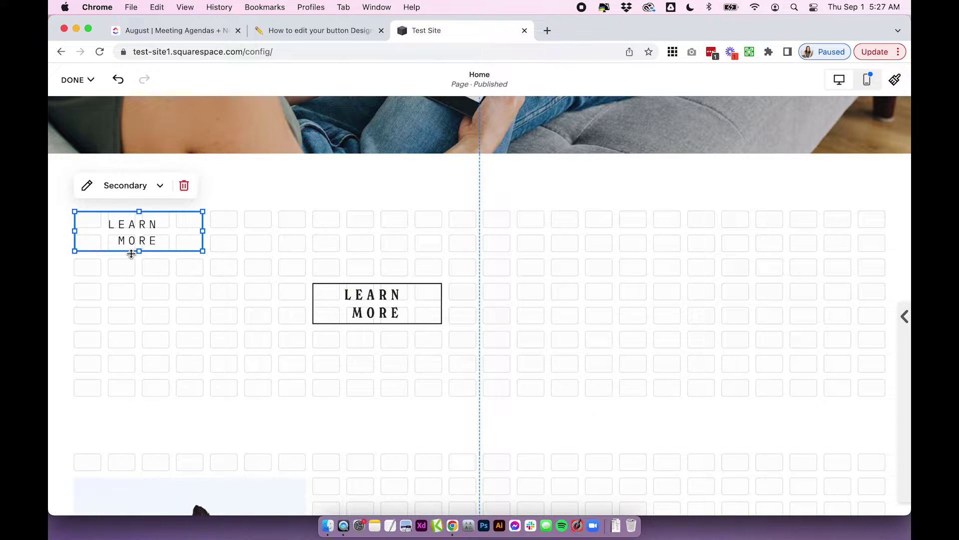
pyautogui.click(159, 293)
pyautogui.click(106, 190)
pyautogui.click(116, 282)
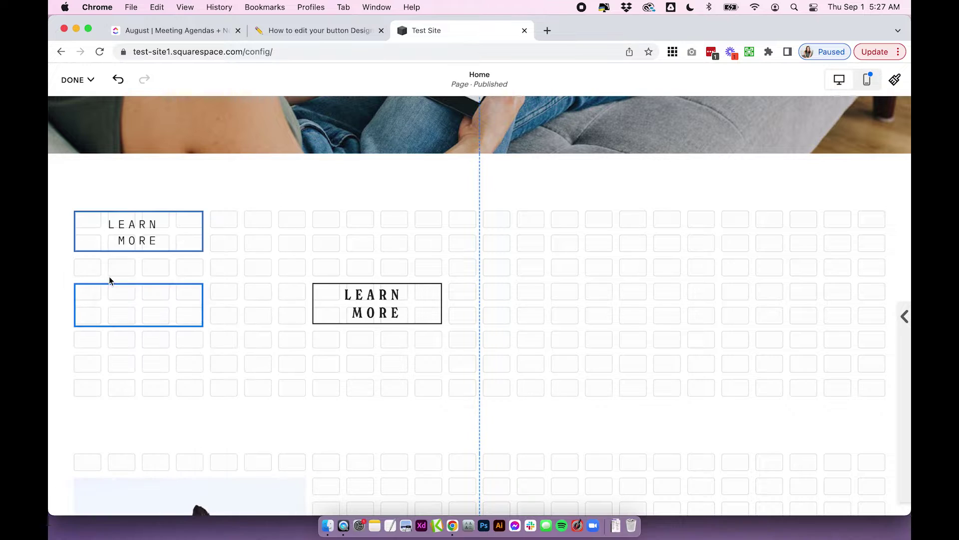
pyautogui.click(127, 257)
pyautogui.click(174, 361)
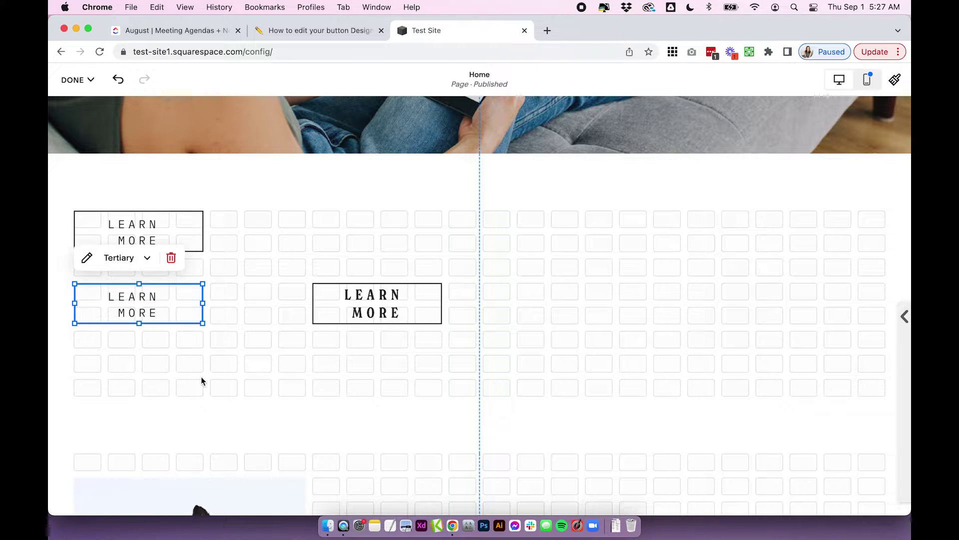
# Step: Move the Primary button above the other two and open its design settings
pyautogui.click(202, 381)
pyautogui.moveTo(334, 317); pyautogui.dragTo(332, 233)
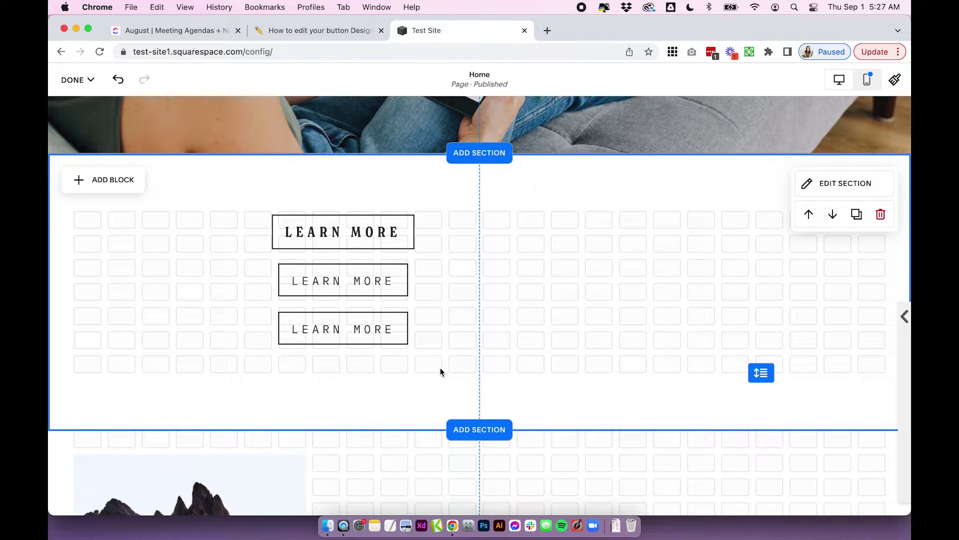
pyautogui.click(383, 231)
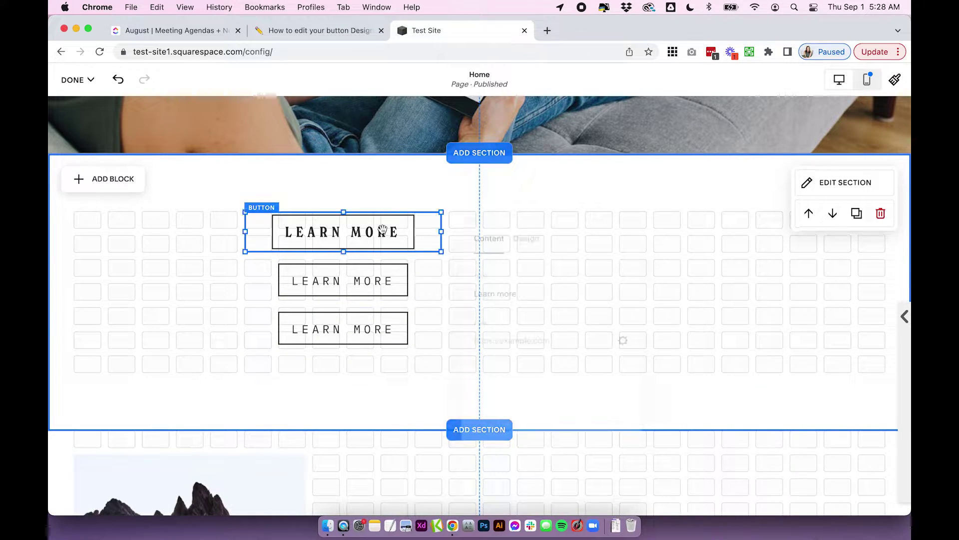
pyautogui.click(525, 231)
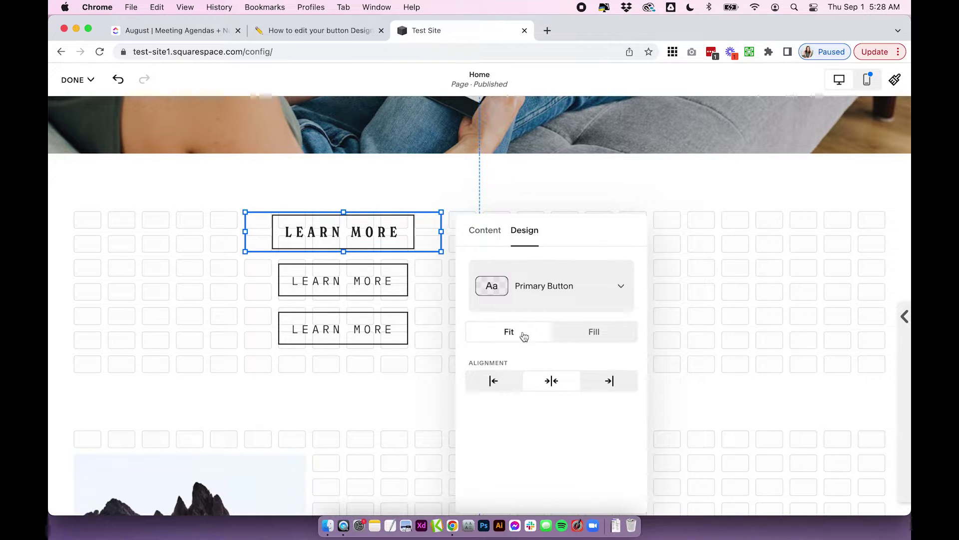
# Step: Save the page edits and exit editing
pyautogui.click(184, 284)
pyautogui.click(80, 81)
pyautogui.click(75, 116)
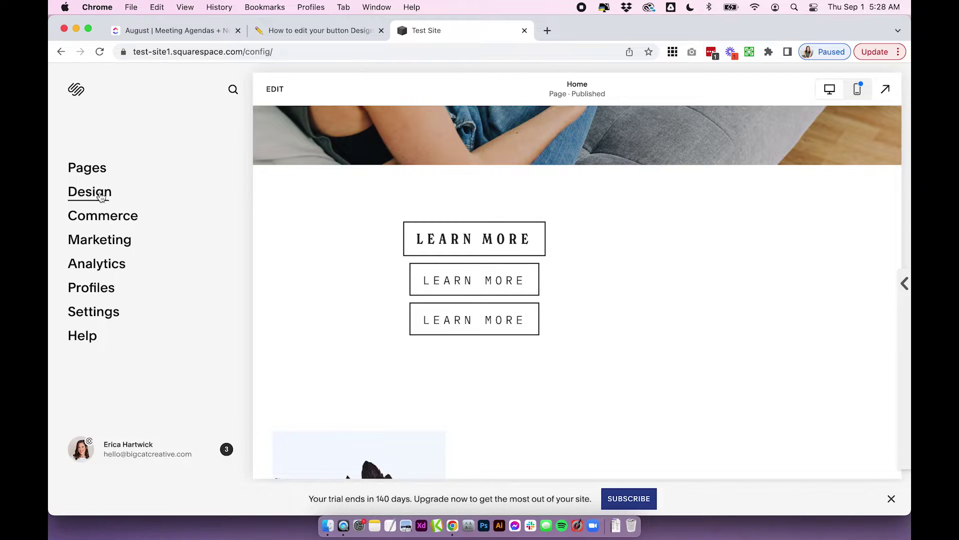
# Step: Open the site-wide Buttons styles under Design > Site Styles
pyautogui.click(100, 195)
pyautogui.click(99, 172)
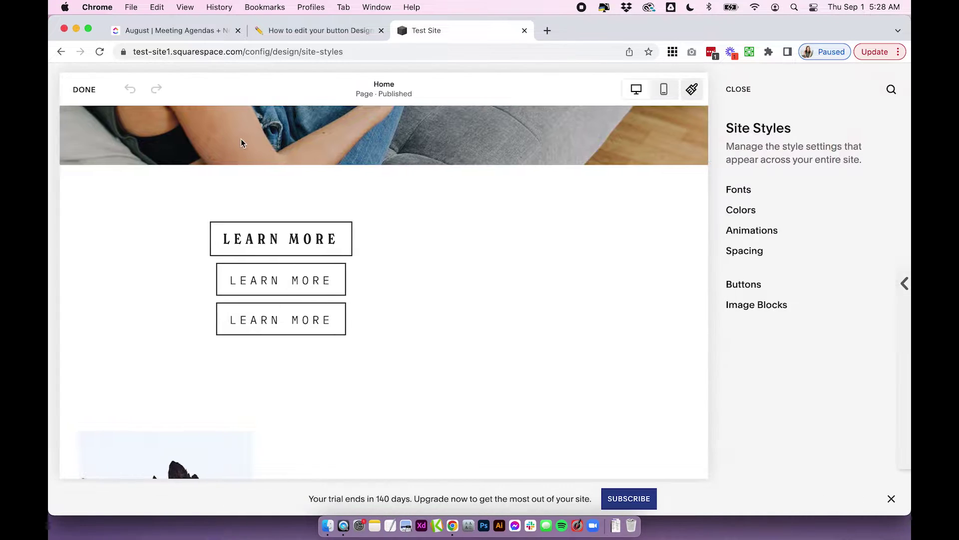
pyautogui.click(750, 285)
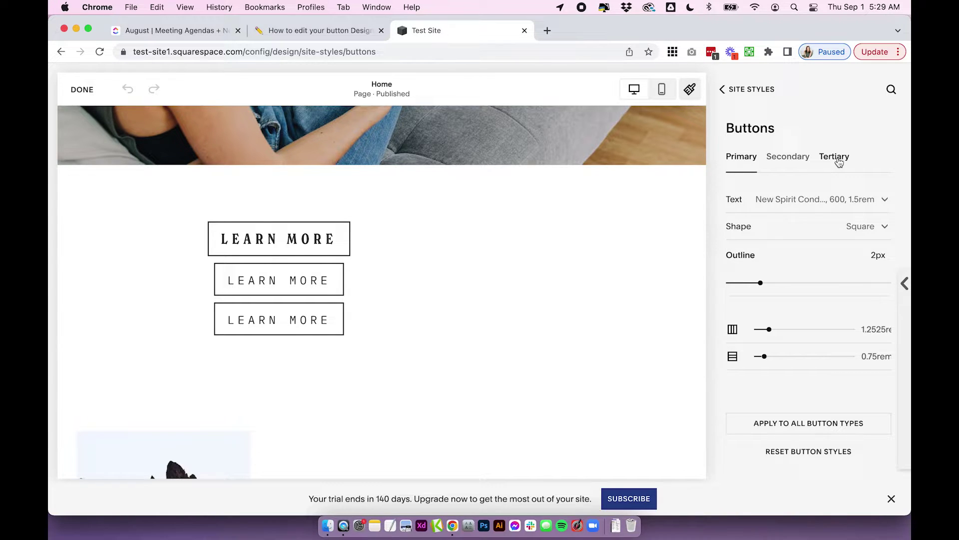
# Step: Inspect the Primary button's text settings, keeping the Uppercase transform and current font
pyautogui.click(810, 199)
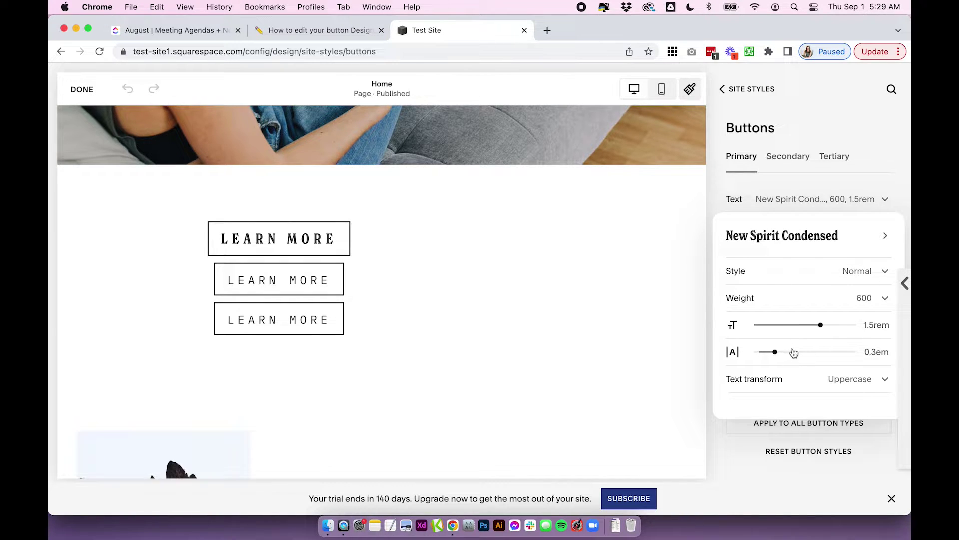
pyautogui.click(840, 383)
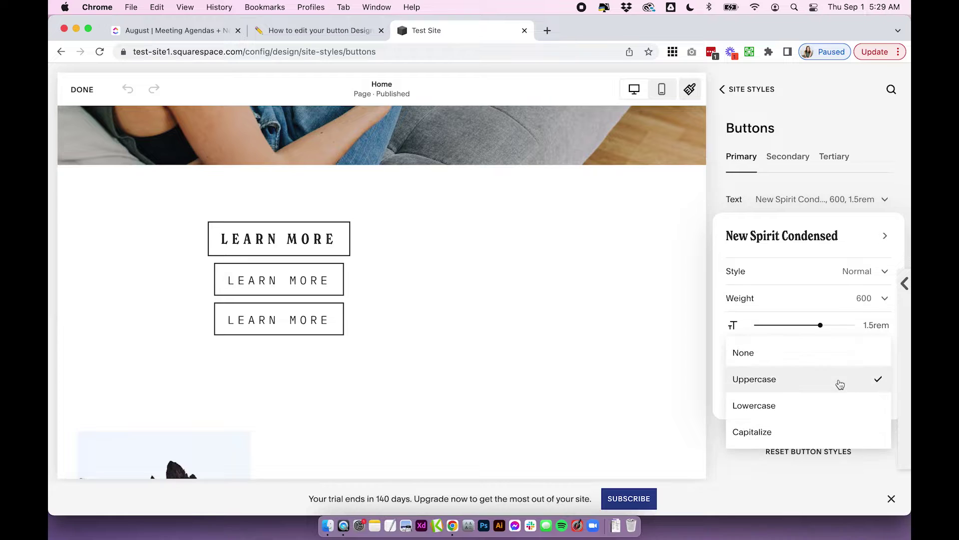
pyautogui.click(870, 230)
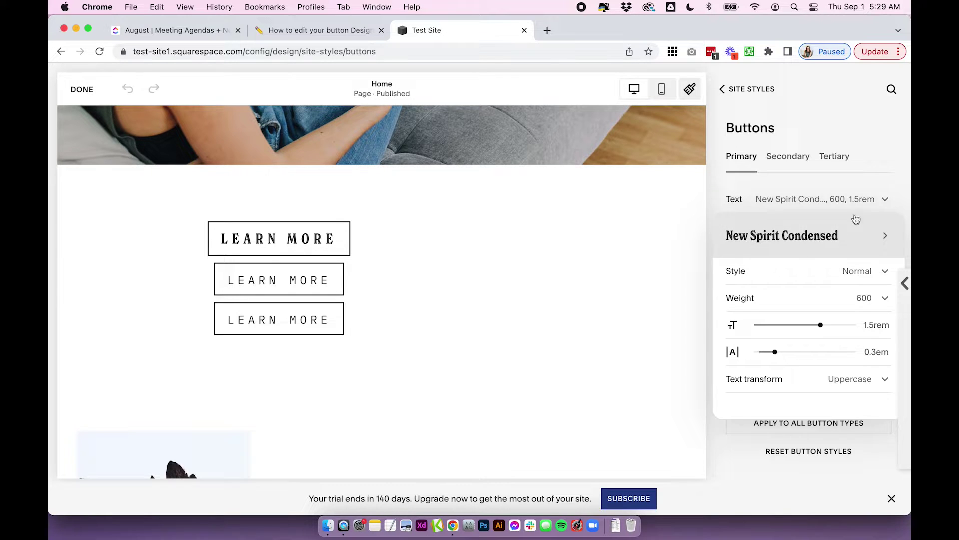
pyautogui.click(816, 243)
pyautogui.click(730, 226)
pyautogui.click(757, 91)
pyautogui.click(757, 92)
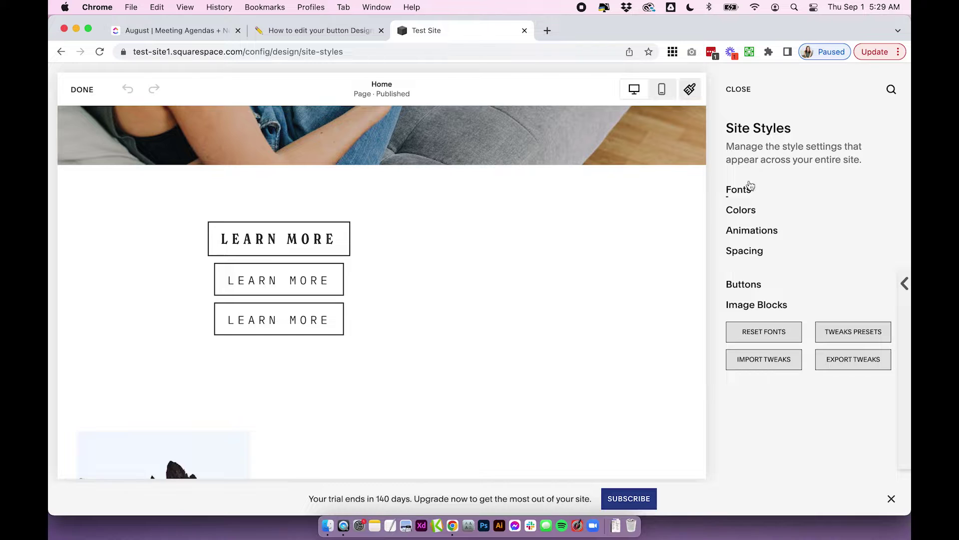
# Step: Check the site font settings, then return to the button styles
pyautogui.click(745, 187)
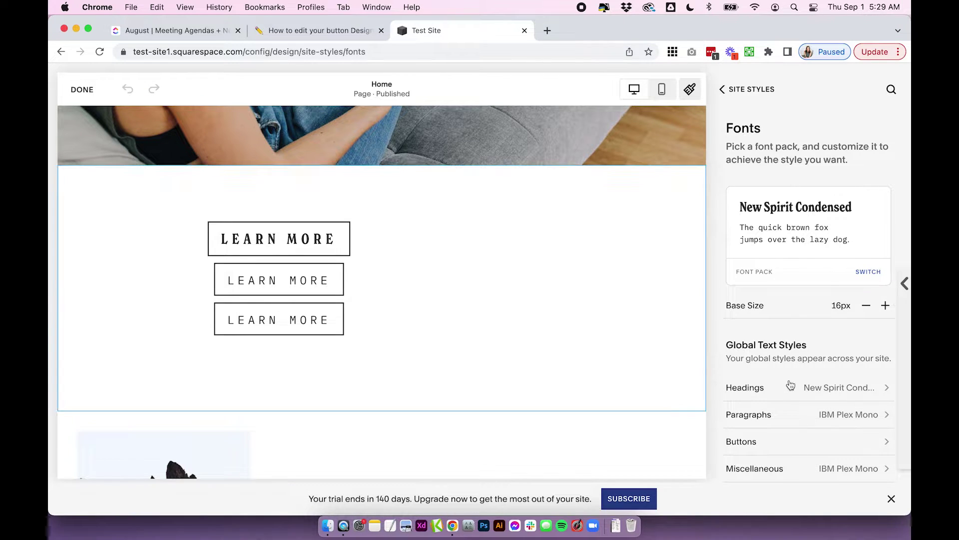
pyautogui.click(748, 93)
pyautogui.click(748, 289)
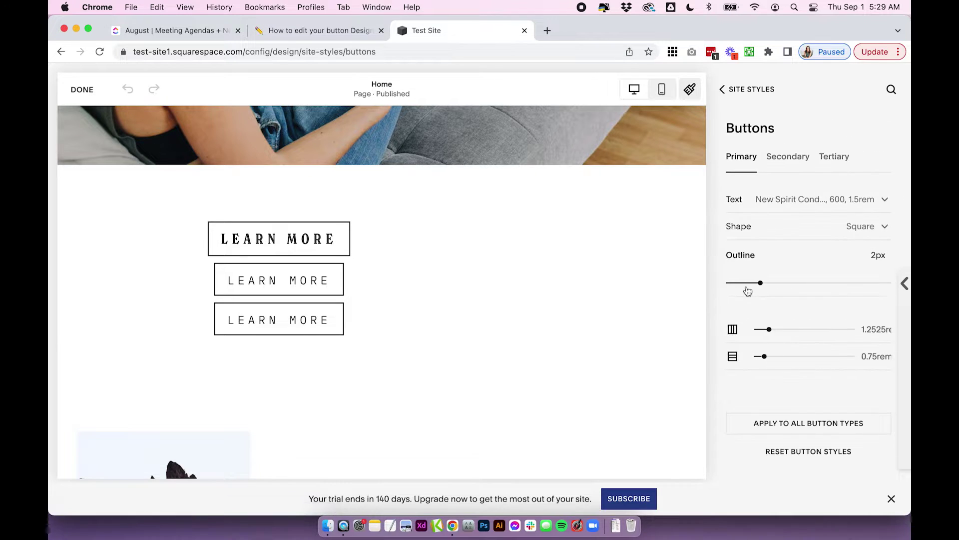
# Step: Browse all available fonts for the primary button, keeping New Spirit Condensed 600
pyautogui.click(779, 202)
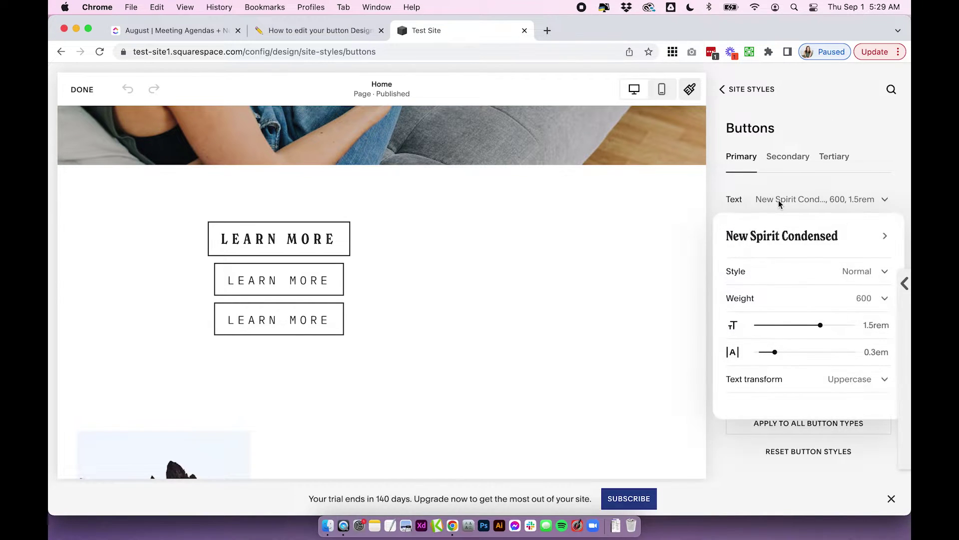
pyautogui.click(790, 236)
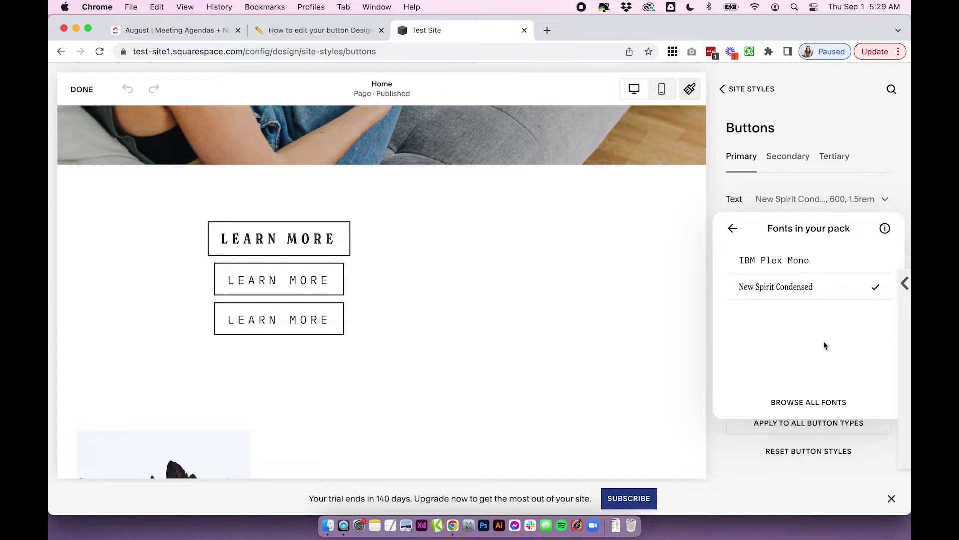
pyautogui.click(797, 403)
pyautogui.scroll(-10, 798, 364)
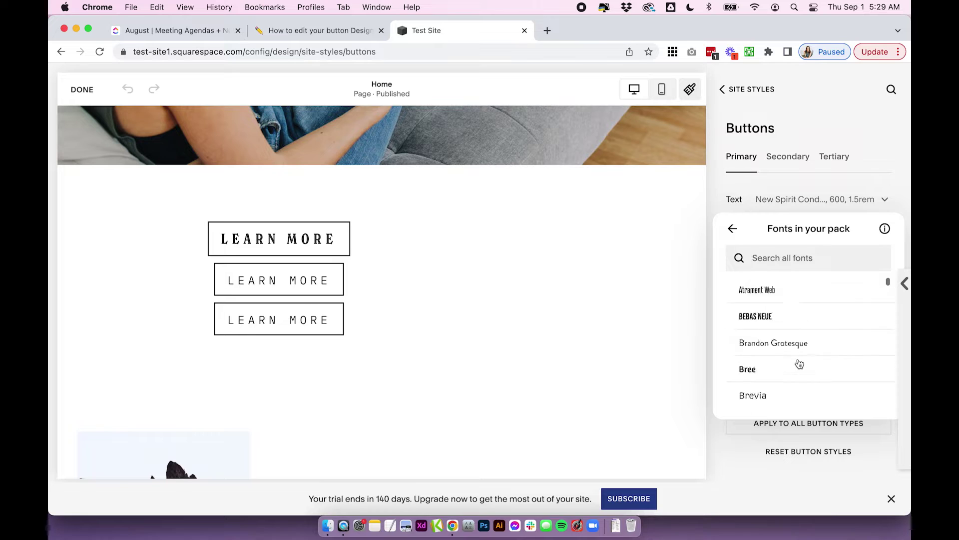
pyautogui.scroll(-5, 800, 364)
pyautogui.scroll(15, 800, 364)
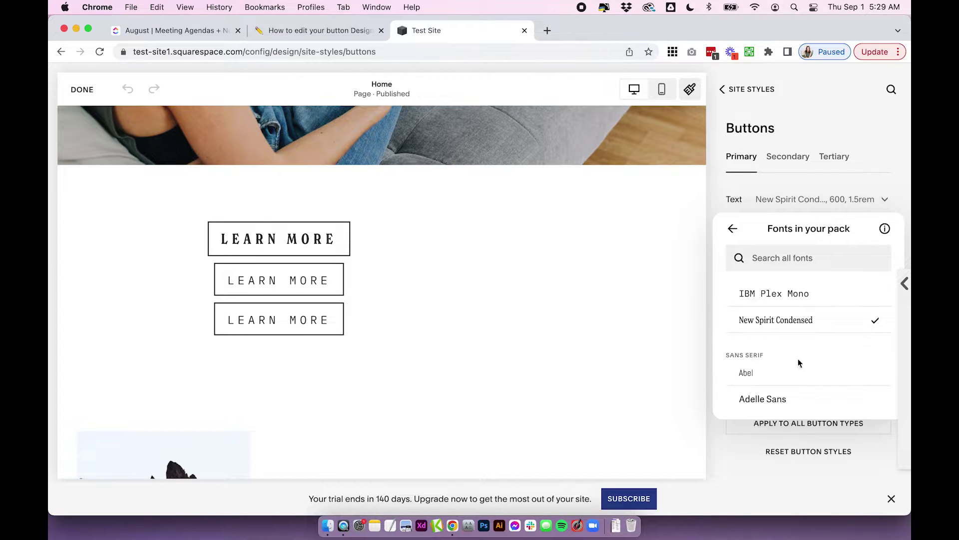
pyautogui.click(733, 228)
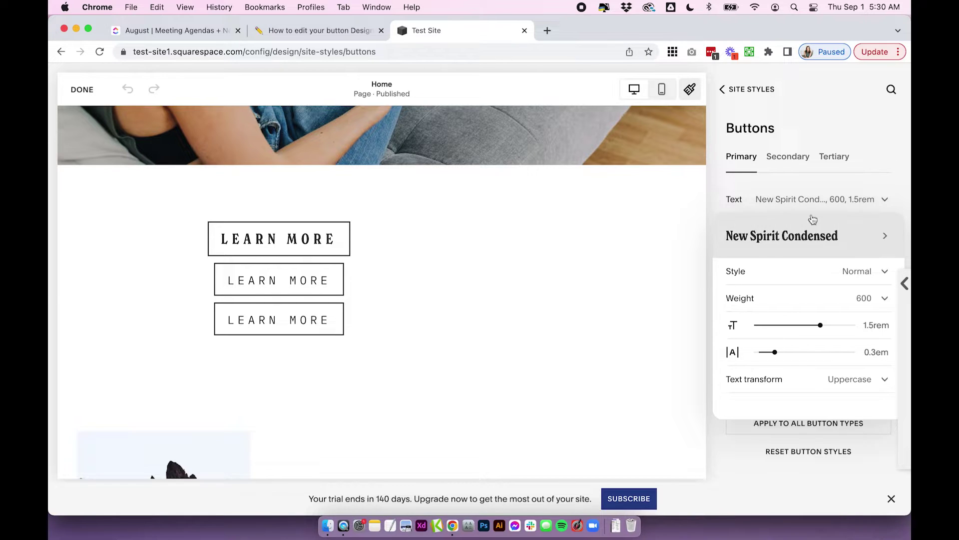
pyautogui.click(877, 155)
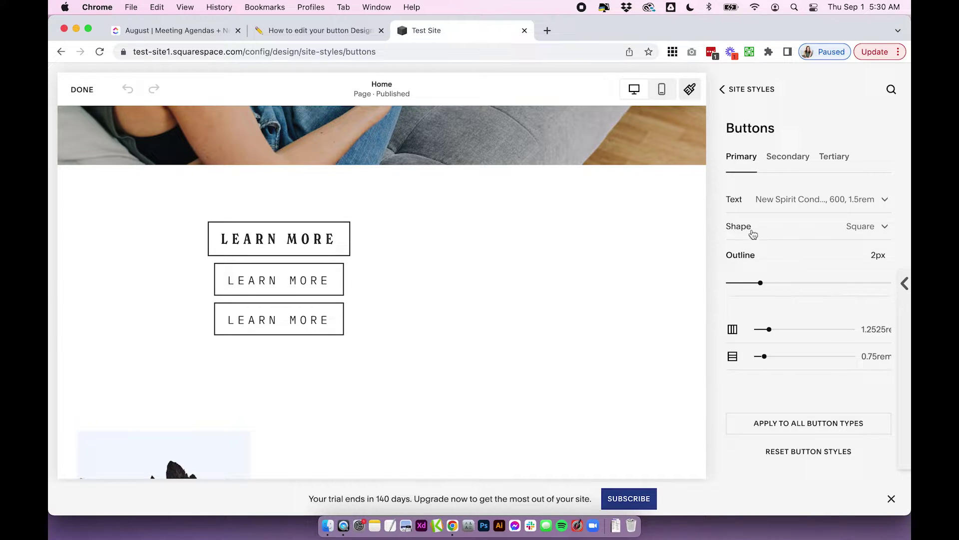
# Step: Preview Rounded, Pill, Oval, Text, Petal and Custom Corners shapes, then restore Square
pyautogui.click(755, 228)
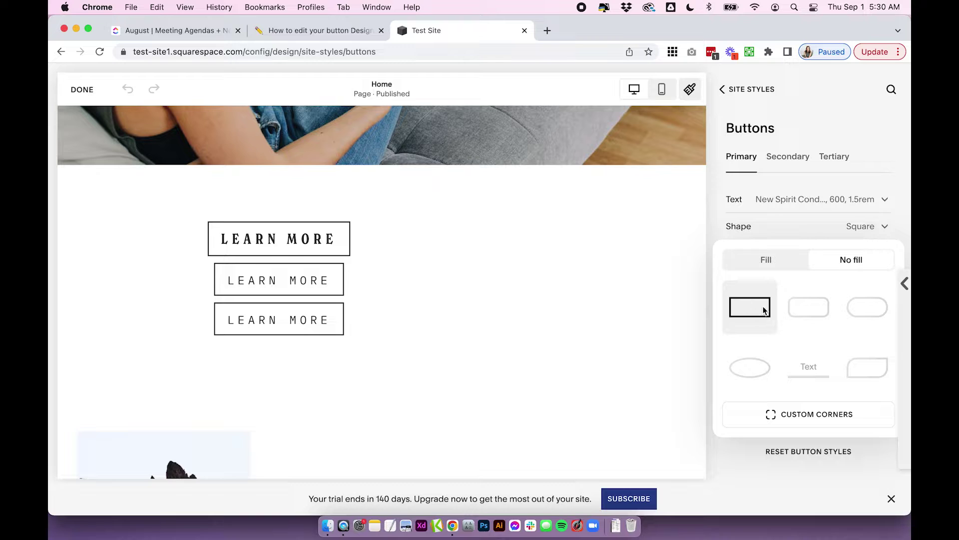
pyautogui.click(832, 308)
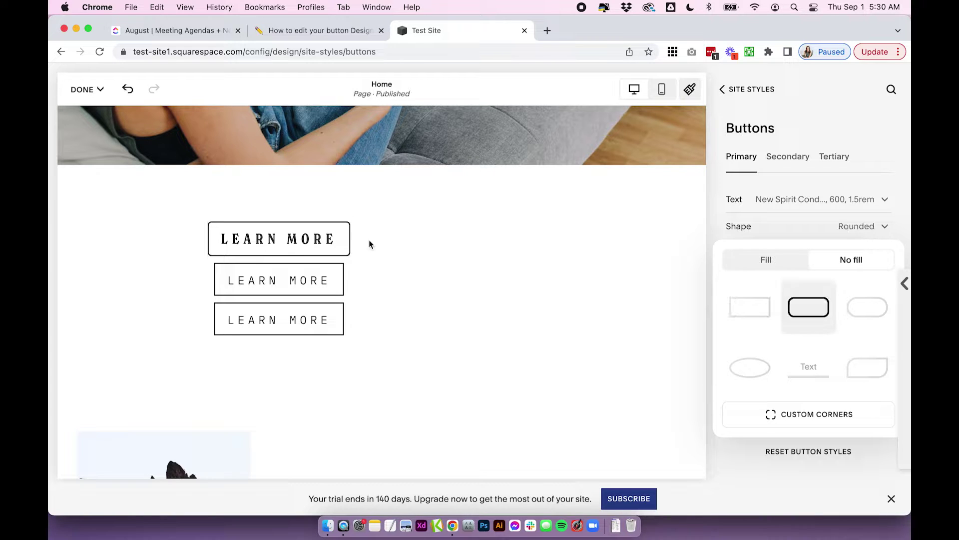
pyautogui.click(859, 307)
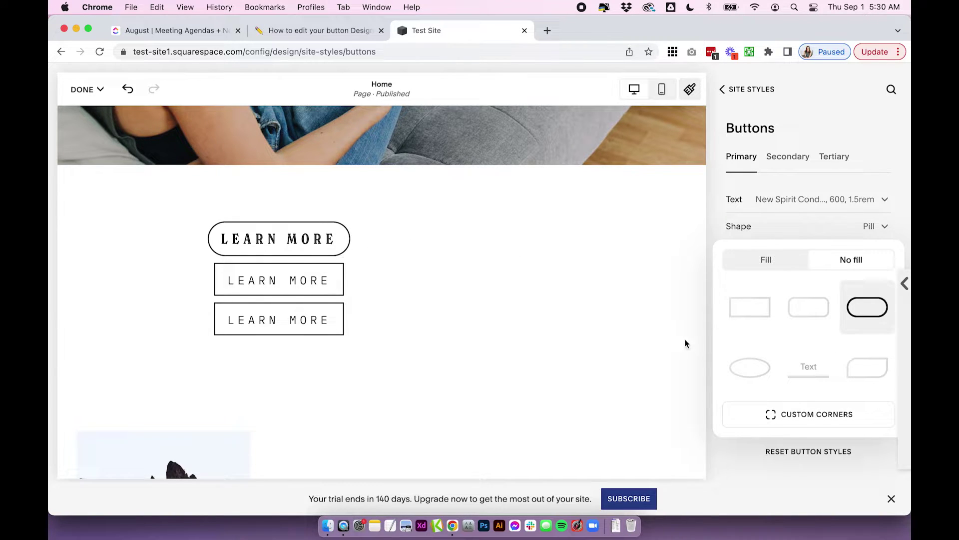
pyautogui.click(749, 369)
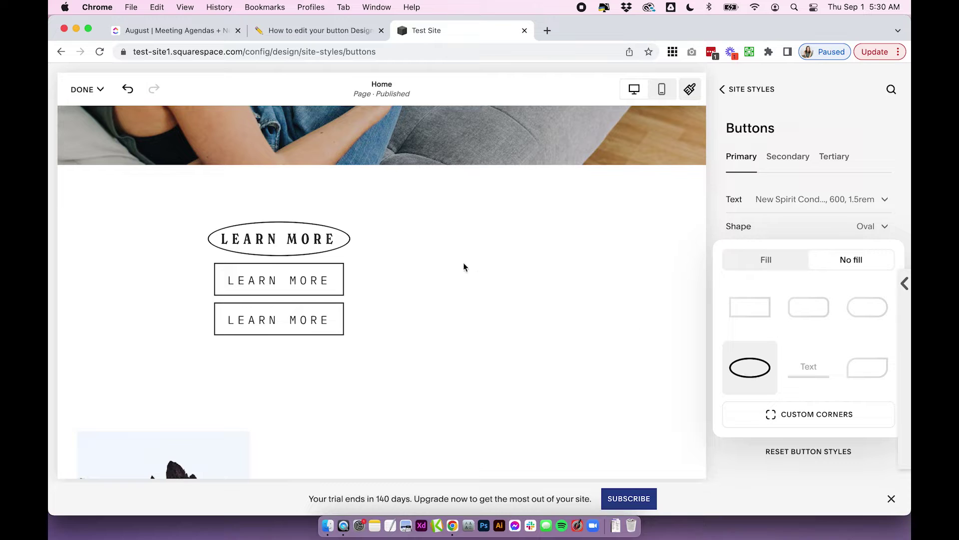
pyautogui.click(818, 376)
pyautogui.click(852, 369)
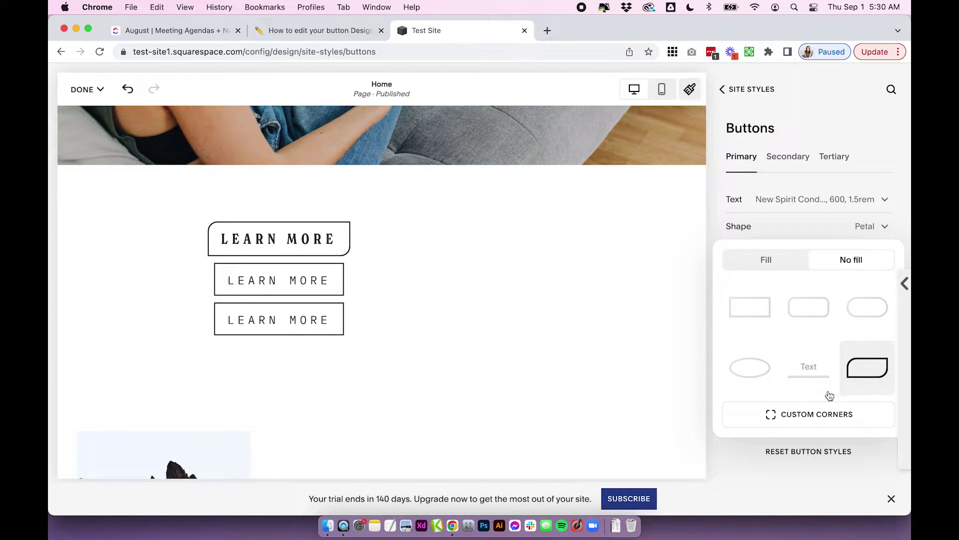
pyautogui.click(820, 416)
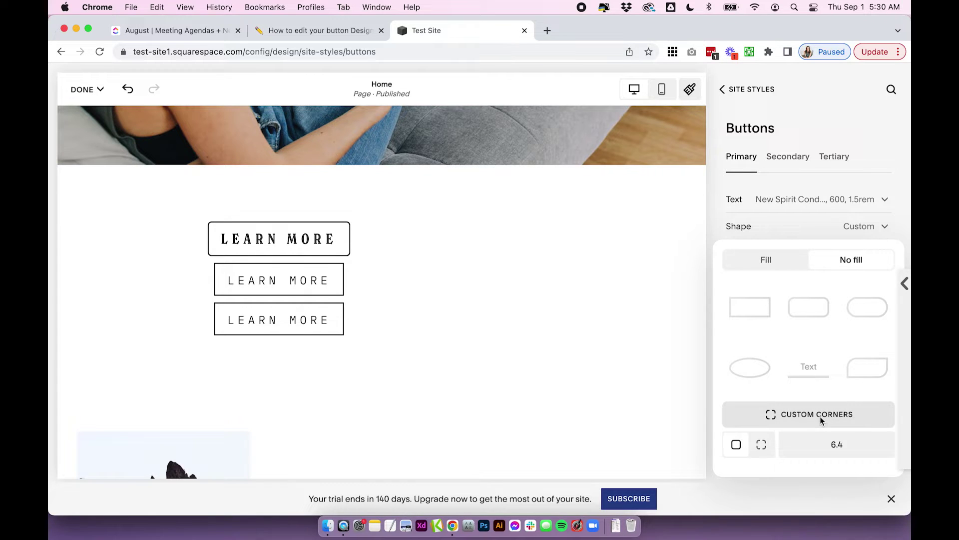
pyautogui.click(761, 445)
pyautogui.click(759, 314)
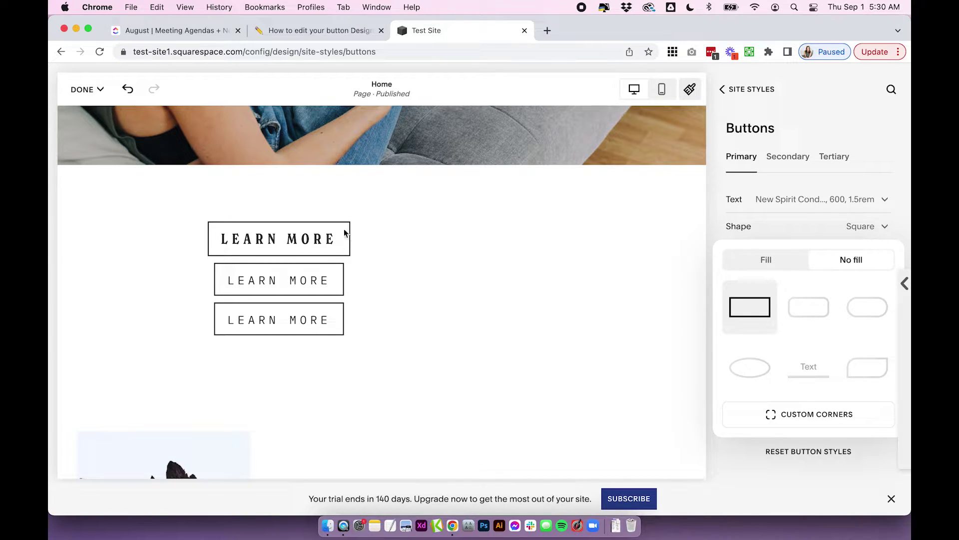
# Step: Try a solid fill on the primary buttons
pyautogui.click(565, 303)
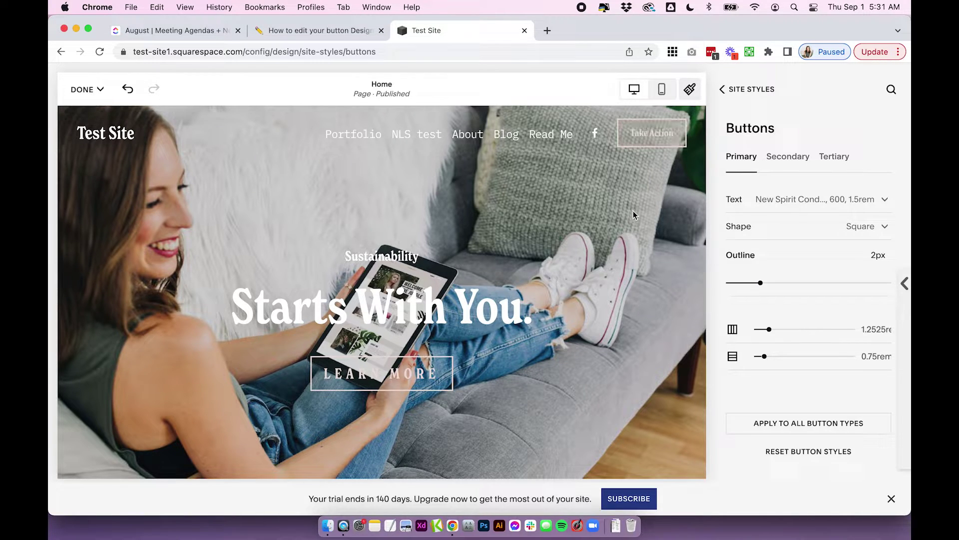
pyautogui.scroll(-6, 633, 213)
pyautogui.scroll(1, 633, 210)
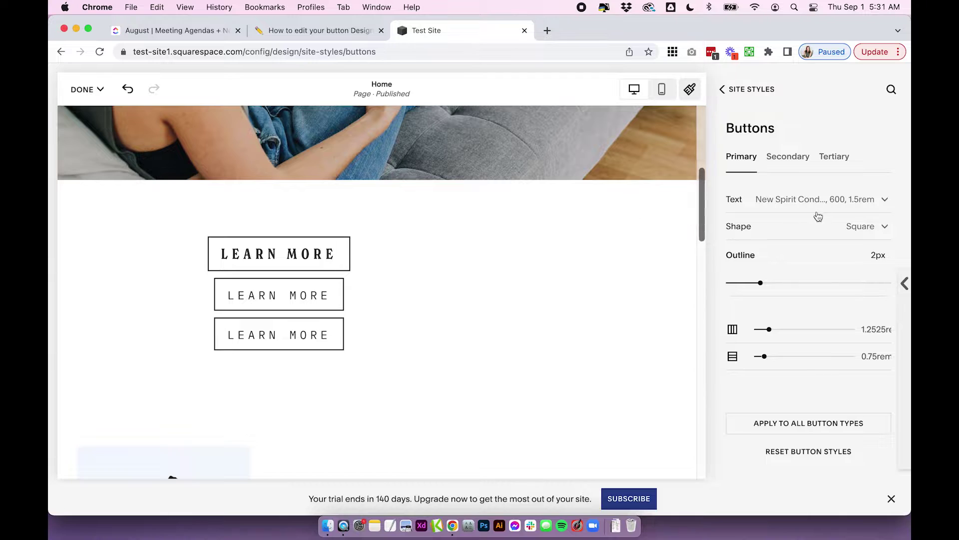
pyautogui.click(753, 230)
pyautogui.click(771, 259)
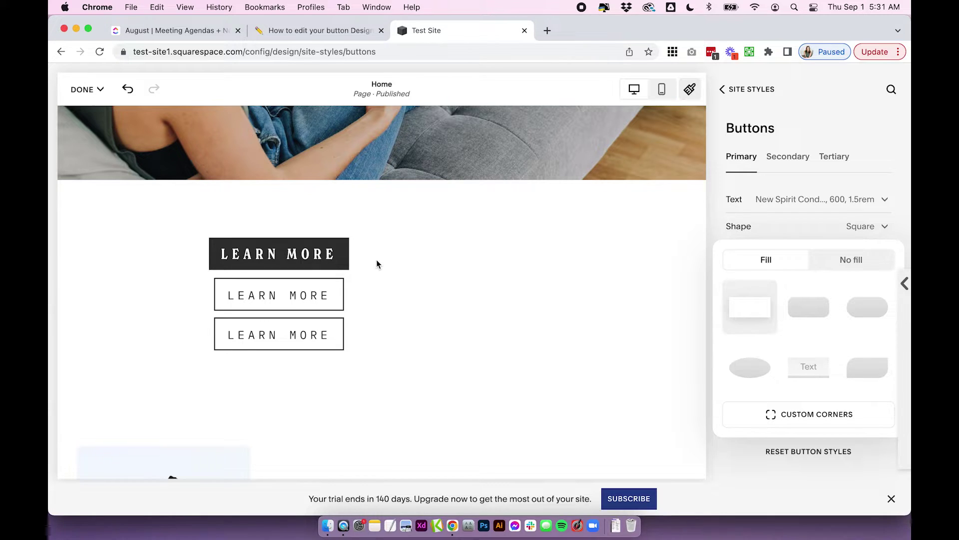
pyautogui.click(882, 142)
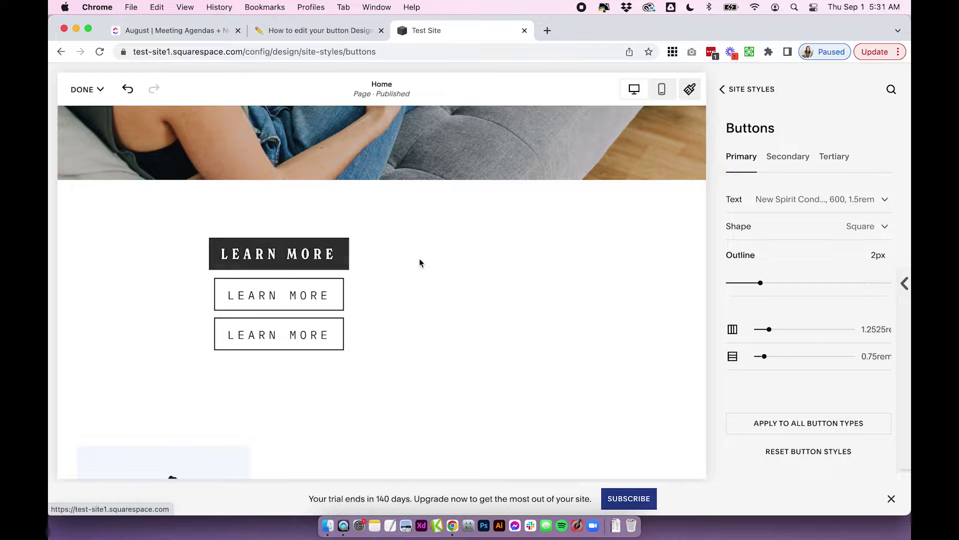
# Step: Drag the primary outline toward 0px, then switch primary buttons back to No fill
pyautogui.scroll(10, 572, 310)
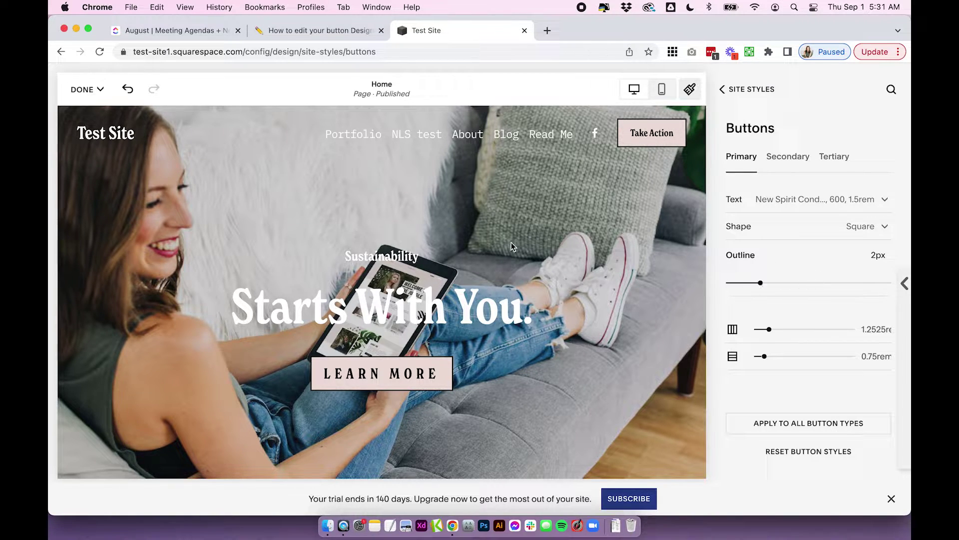
pyautogui.scroll(-5, 511, 245)
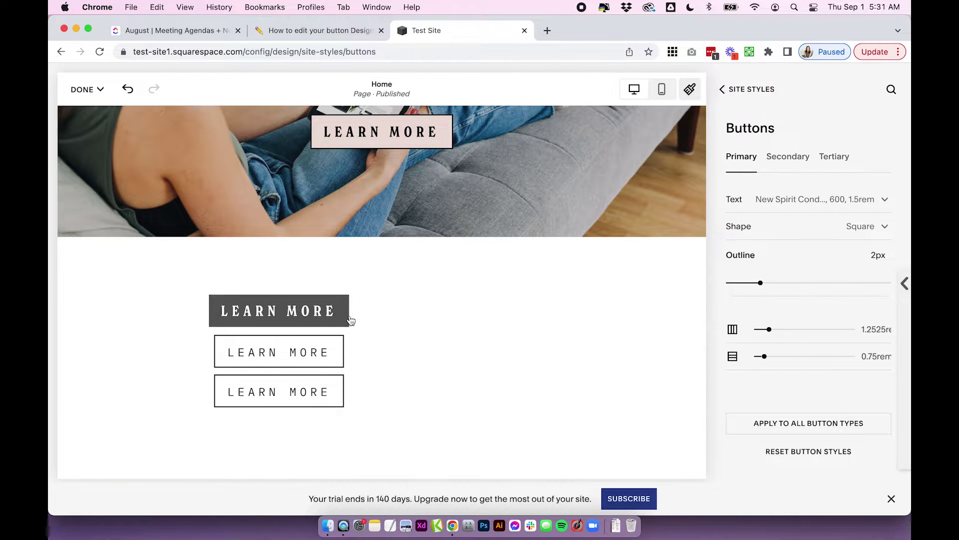
pyautogui.scroll(5, 622, 251)
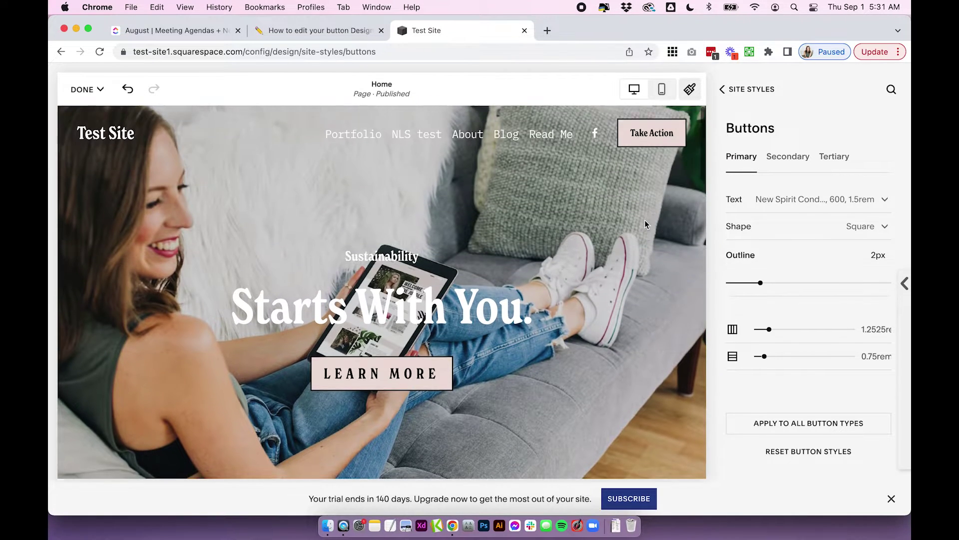
pyautogui.moveTo(761, 283); pyautogui.dragTo(686, 285)
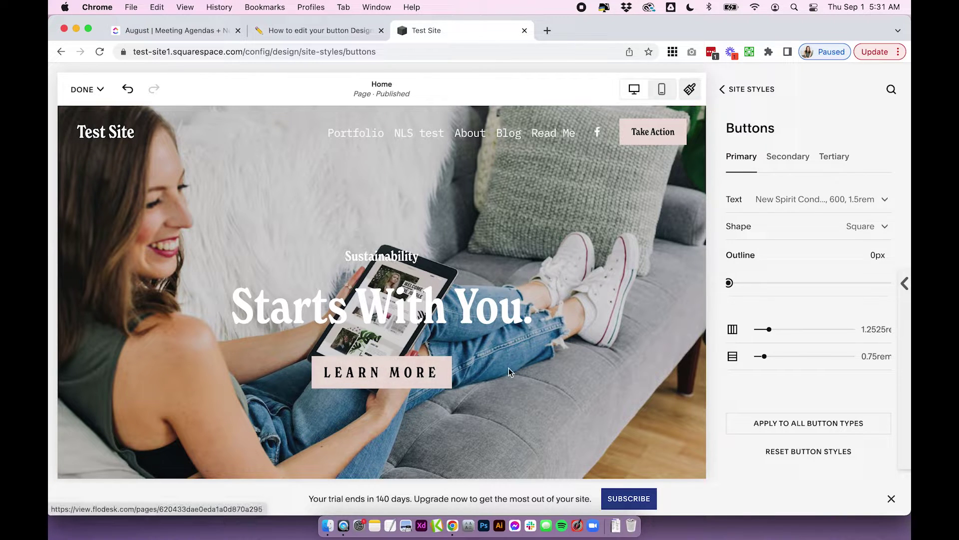
pyautogui.scroll(-2, 508, 368)
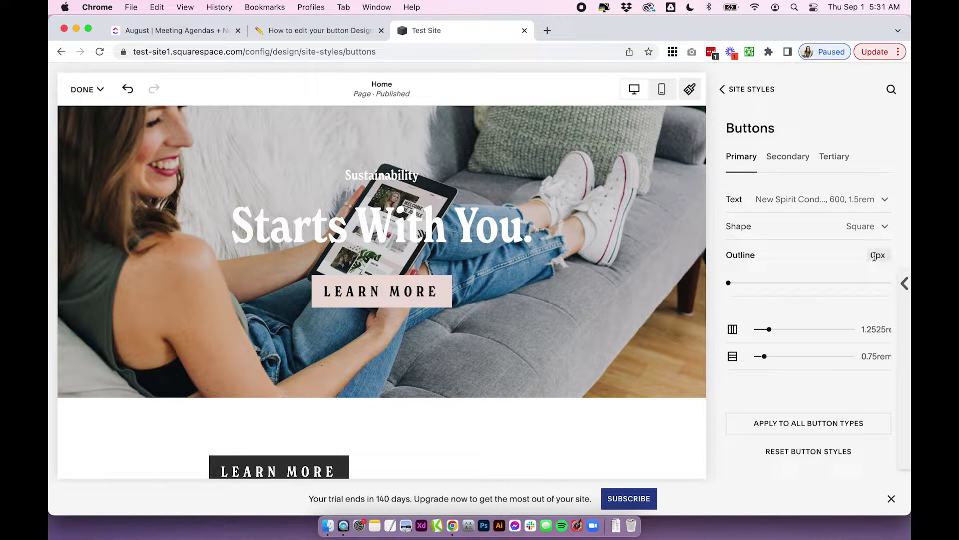
pyautogui.click(864, 228)
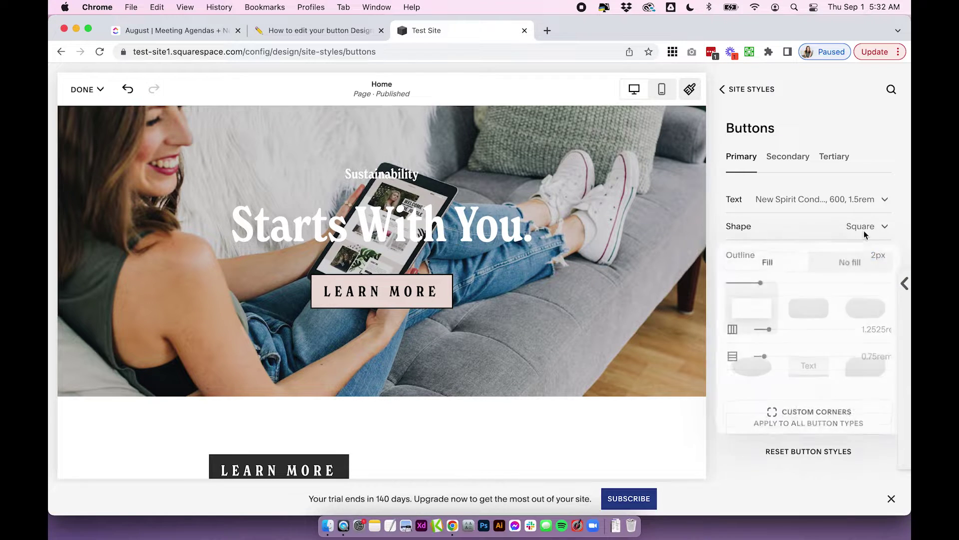
pyautogui.click(837, 263)
pyautogui.click(871, 142)
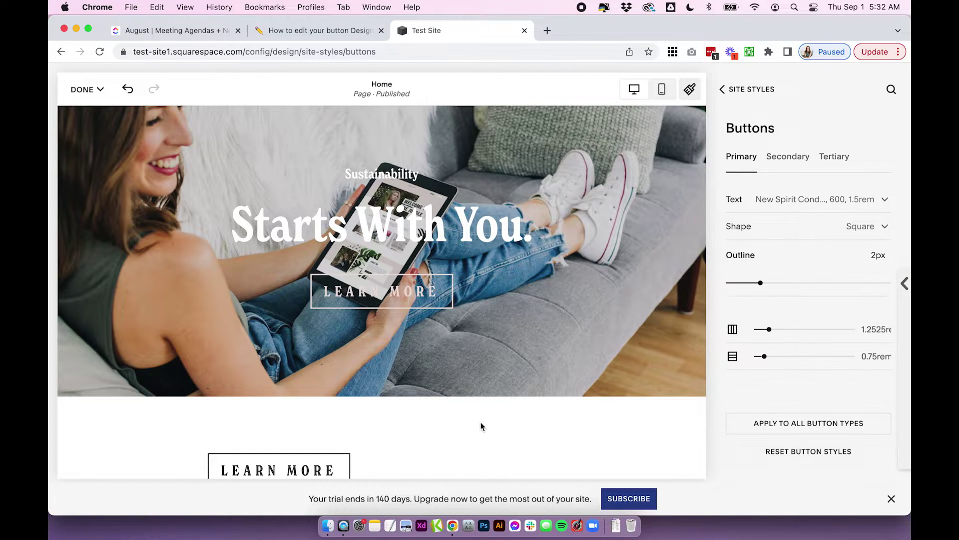
pyautogui.scroll(-3, 480, 425)
pyautogui.scroll(-1, 480, 425)
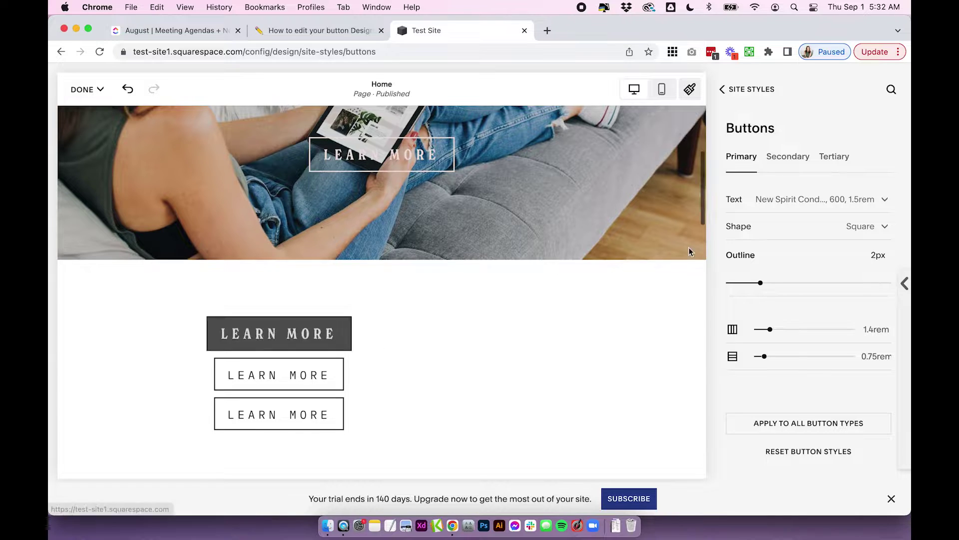
# Step: Test 1.25rem button text, restore 1.5rem, and reduce padding to 1.5rem by 0.8rem
pyautogui.click(805, 204)
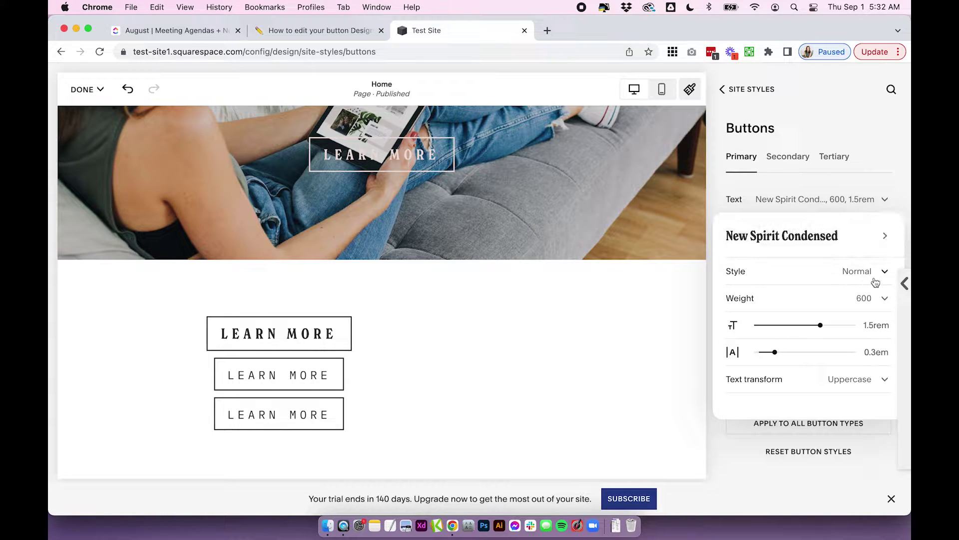
pyautogui.click(877, 323)
pyautogui.moveTo(820, 325)
pyautogui.mouseDown()
pyautogui.moveTo(791, 326)
pyautogui.moveTo(820, 325)
pyautogui.mouseUp()
pyautogui.click(748, 464)
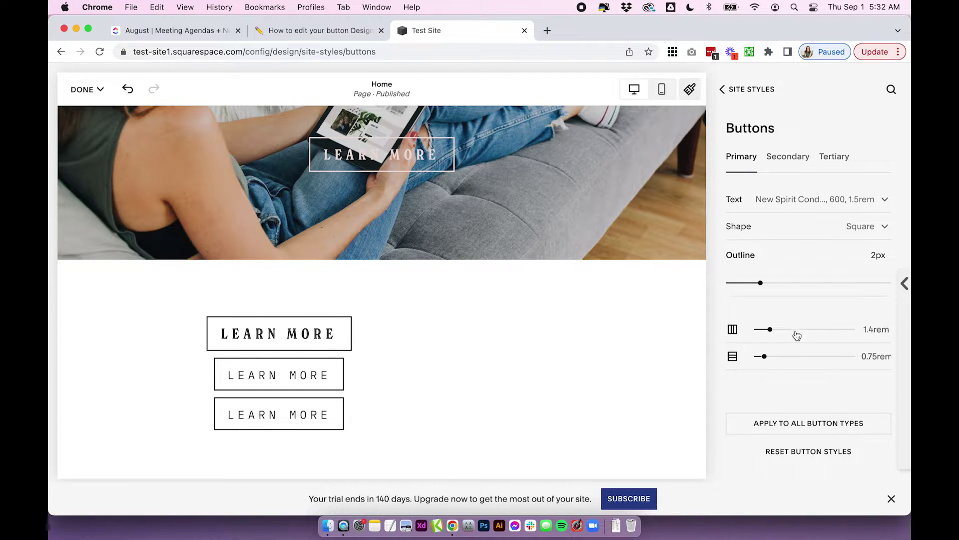
pyautogui.moveTo(770, 330); pyautogui.dragTo(775, 356)
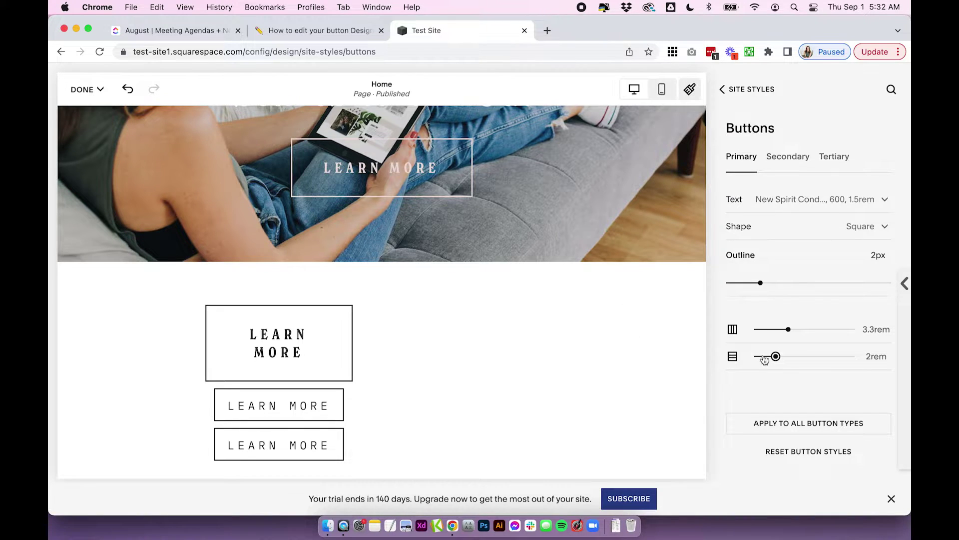
pyautogui.moveTo(782, 329); pyautogui.dragTo(764, 357)
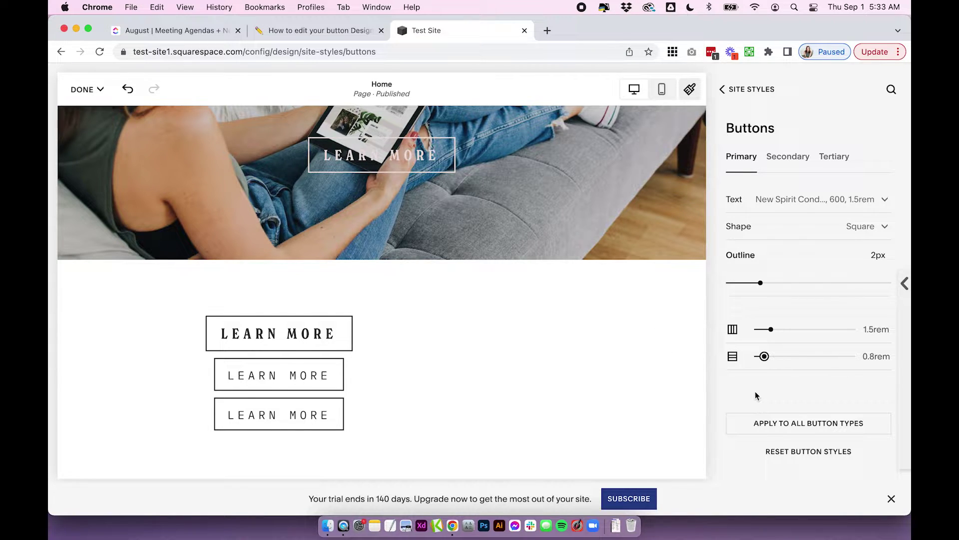
# Step: Review the Secondary and Tertiary tabs, then apply the Primary style to all button types
pyautogui.click(785, 158)
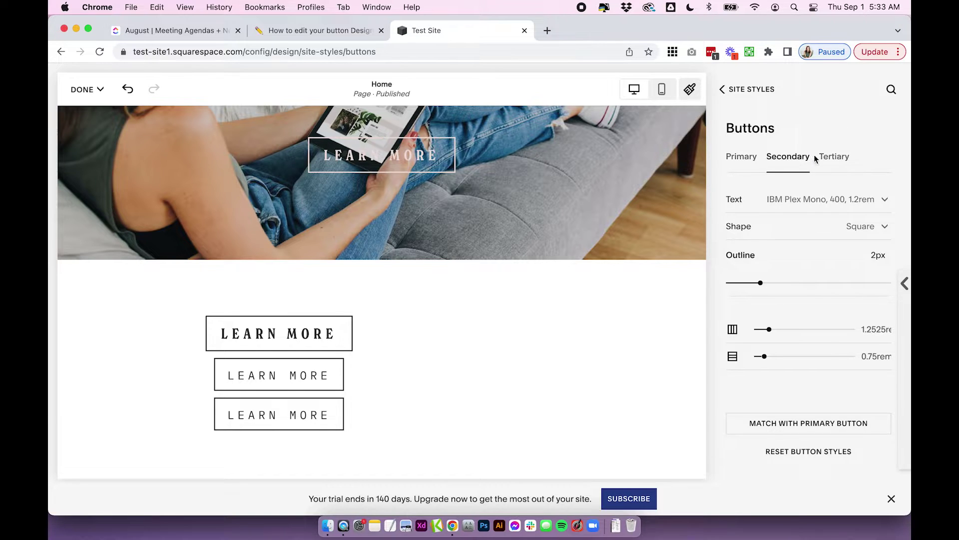
pyautogui.click(838, 159)
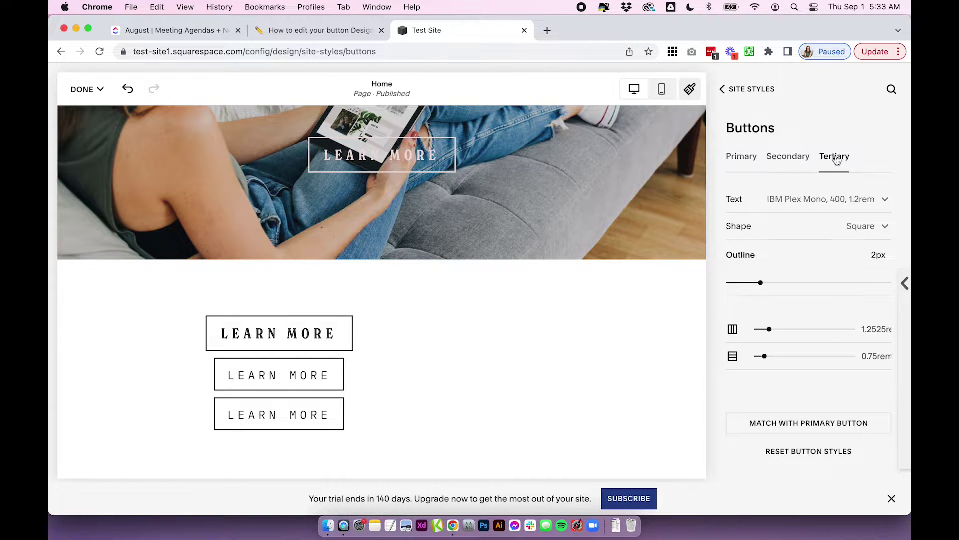
pyautogui.click(738, 158)
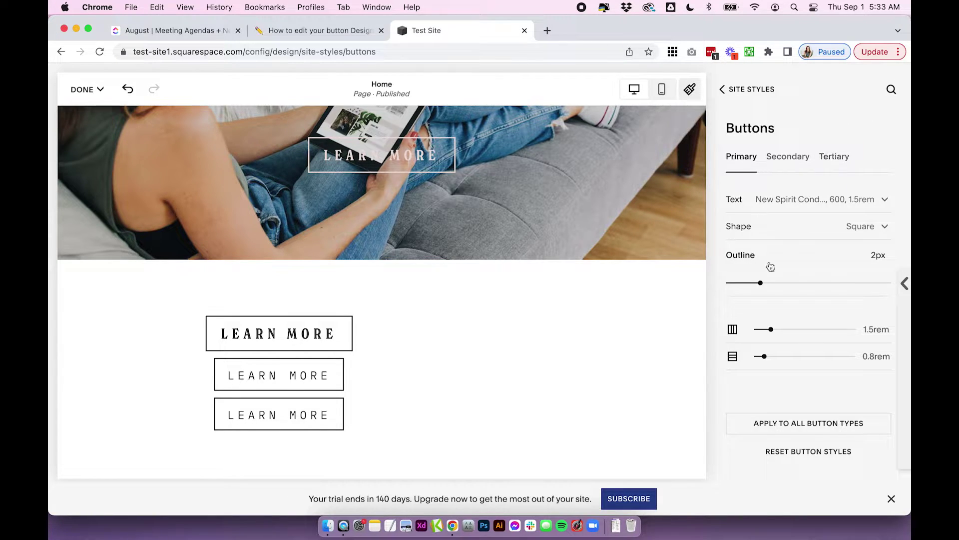
pyautogui.click(772, 425)
pyautogui.click(527, 324)
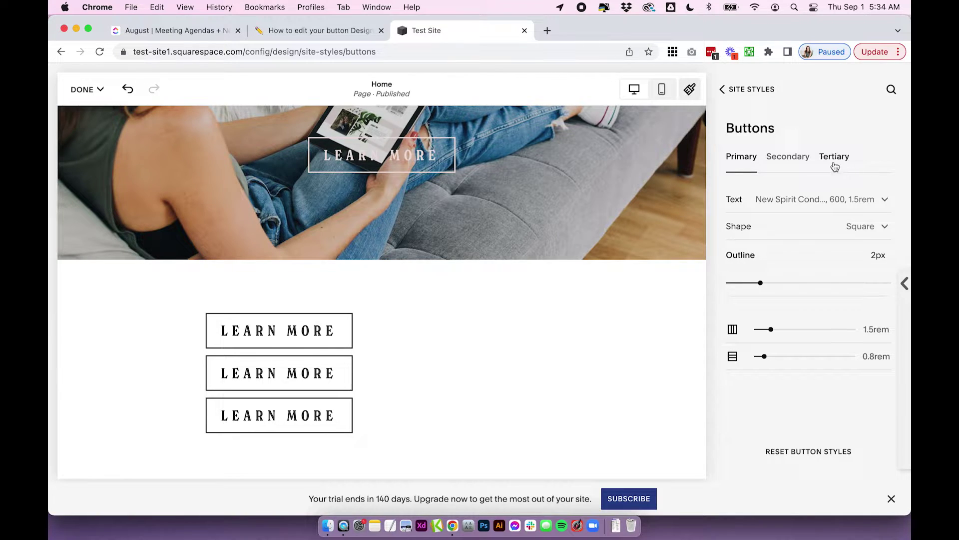
# Step: Look over the Secondary and Tertiary button settings tabs
pyautogui.click(788, 156)
pyautogui.click(832, 158)
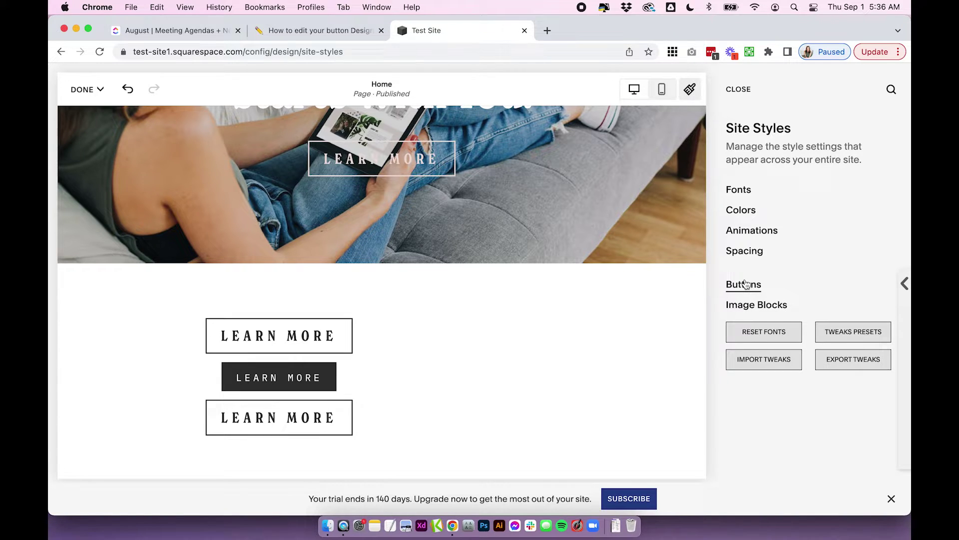
# Step: Open the site Colors settings, view the palette editor, then scroll through themes Lightest 1 to Darkest 2
pyautogui.click(743, 213)
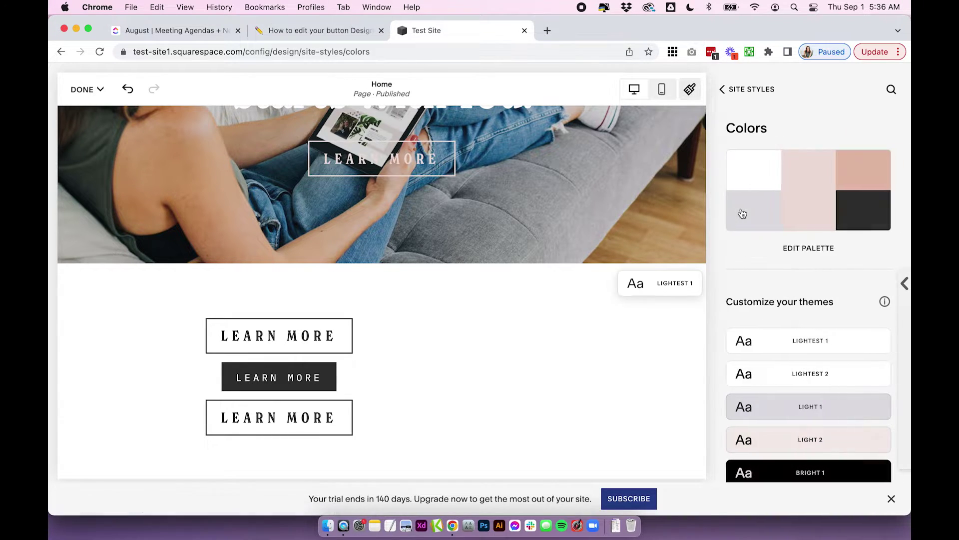
pyautogui.click(791, 249)
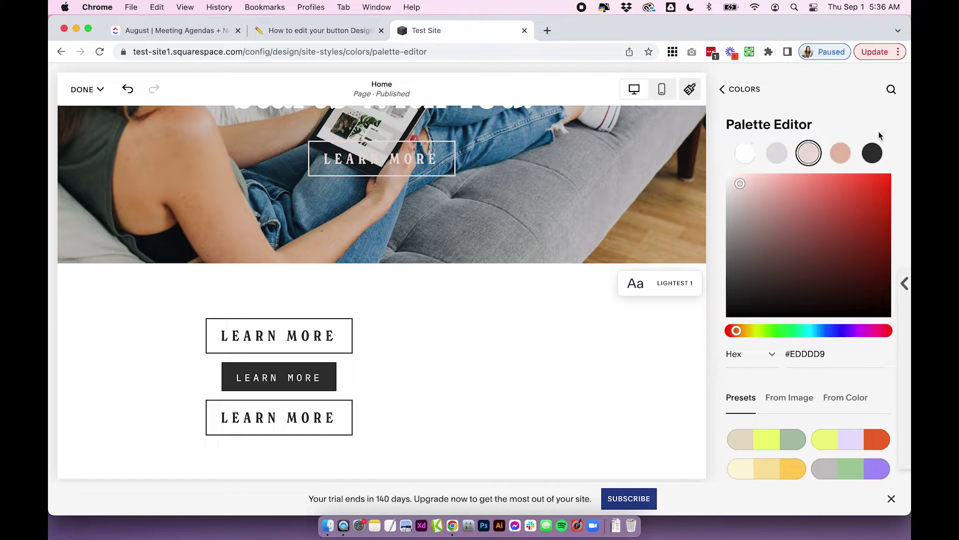
pyautogui.click(743, 92)
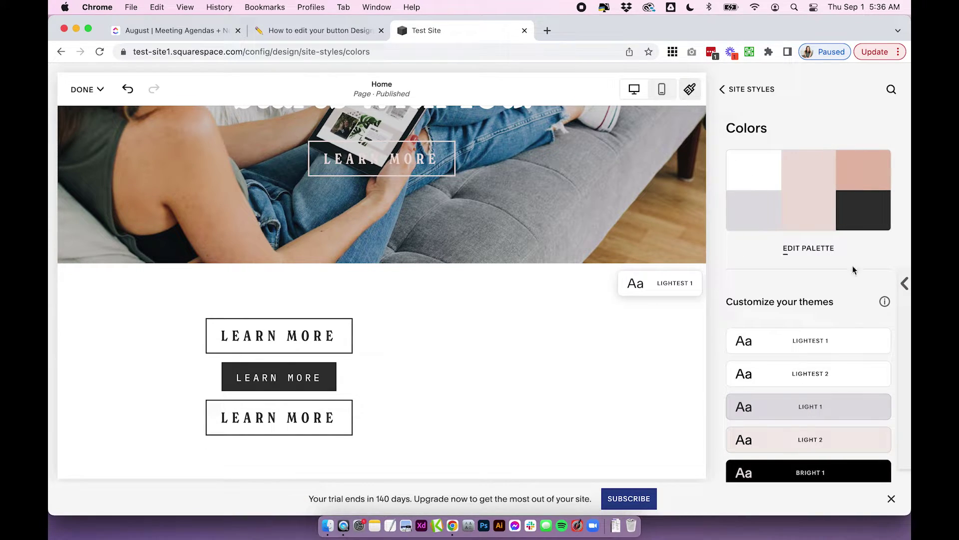
pyautogui.scroll(-2, 852, 266)
pyautogui.scroll(-3, 872, 256)
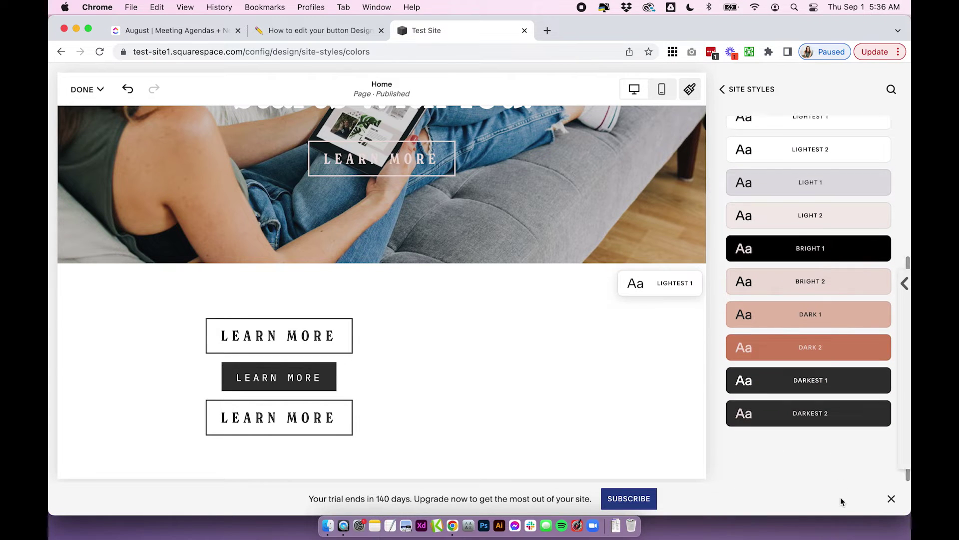
pyautogui.scroll(5, 796, 302)
pyautogui.scroll(-5, 795, 302)
pyautogui.scroll(5, 801, 350)
pyautogui.scroll(-5, 824, 210)
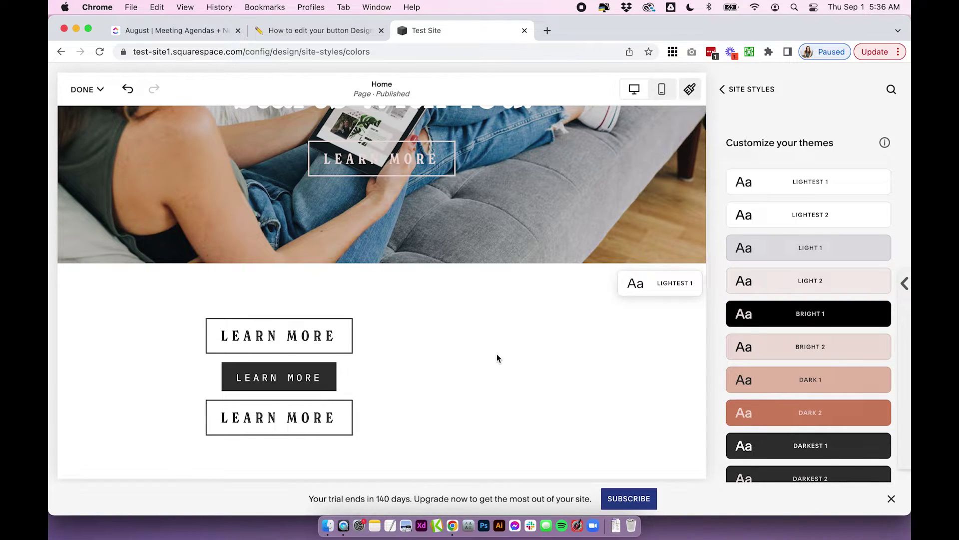
pyautogui.scroll(5, 497, 354)
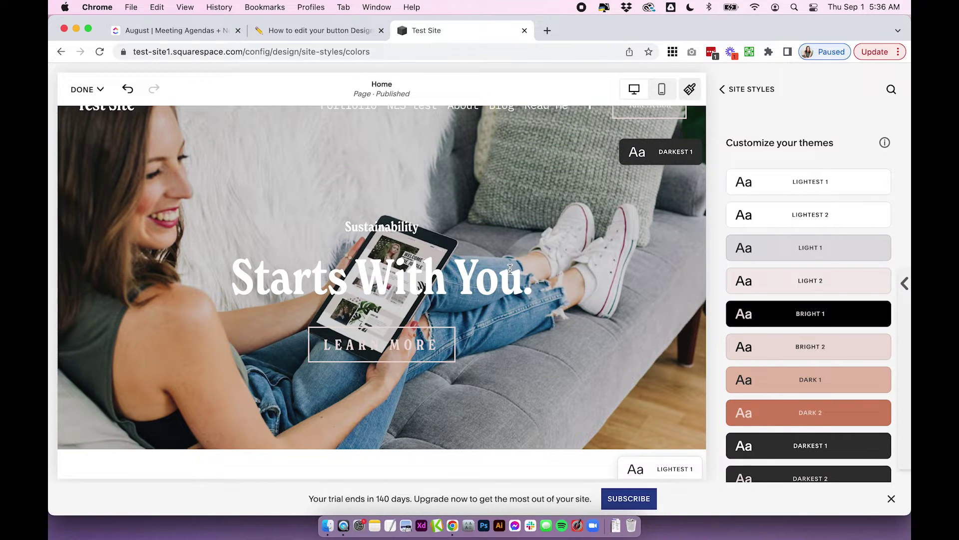
pyautogui.scroll(-4, 507, 317)
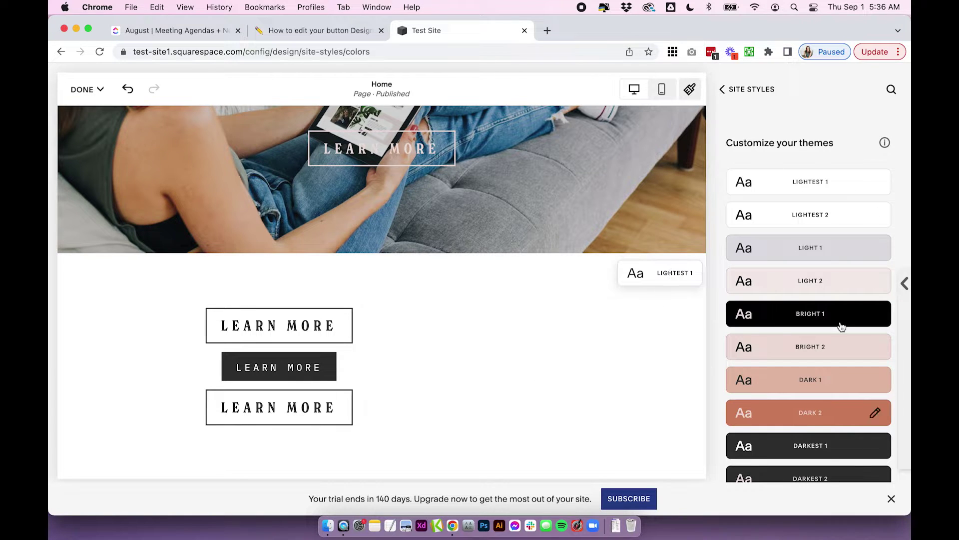
pyautogui.scroll(1, 598, 334)
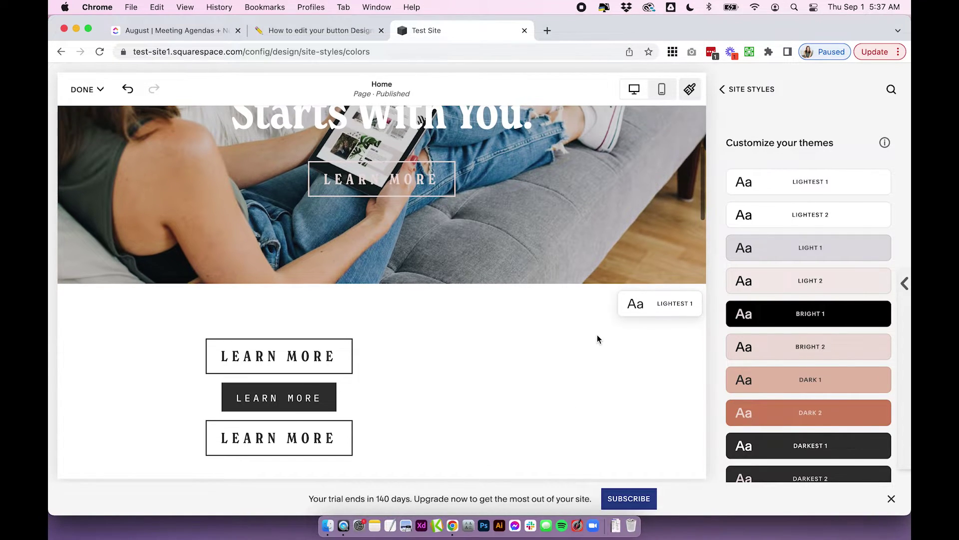
pyautogui.scroll(5, 595, 338)
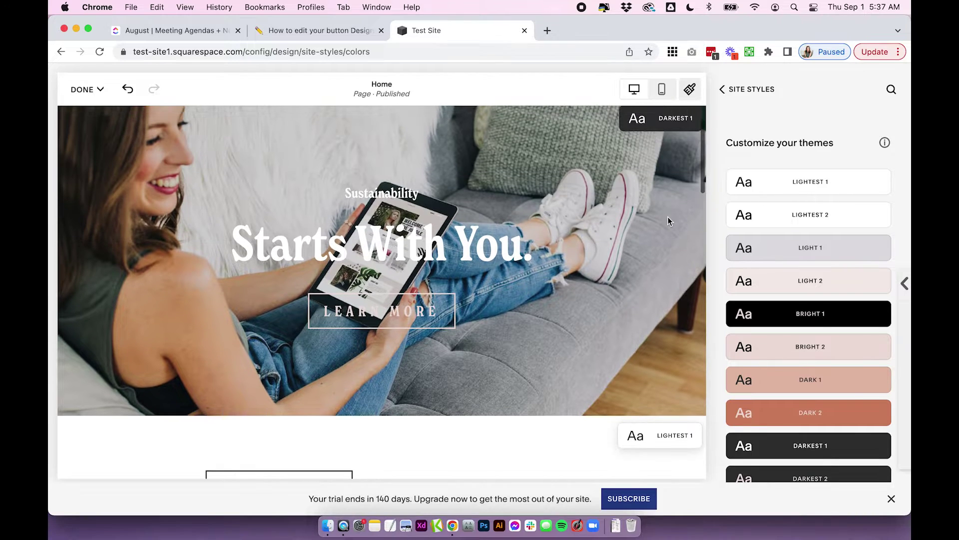
pyautogui.scroll(2, 673, 133)
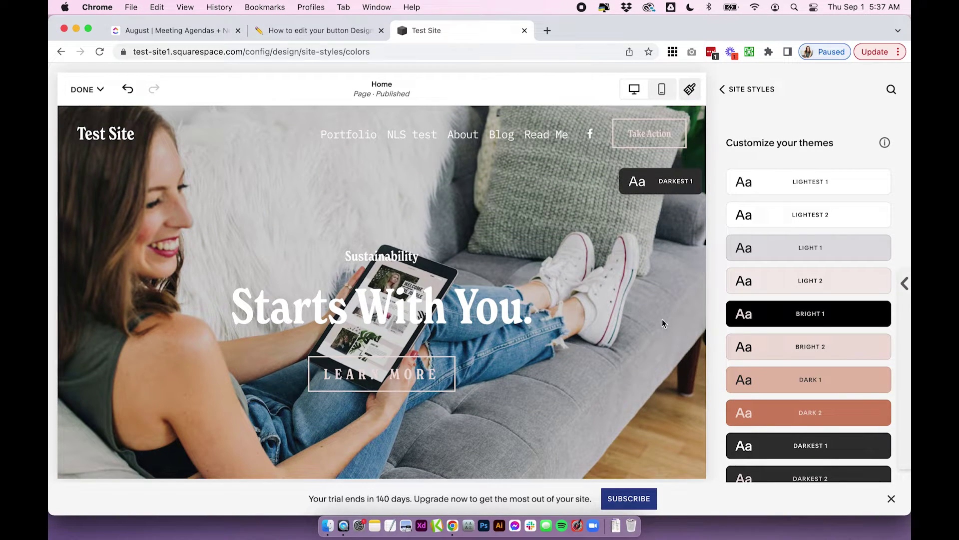
pyautogui.scroll(-8, 663, 323)
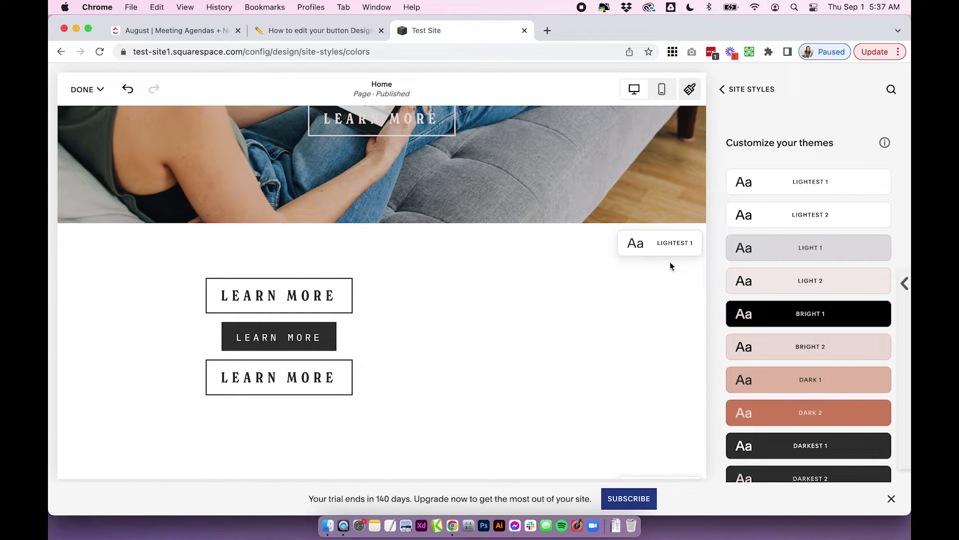
pyautogui.scroll(7, 551, 338)
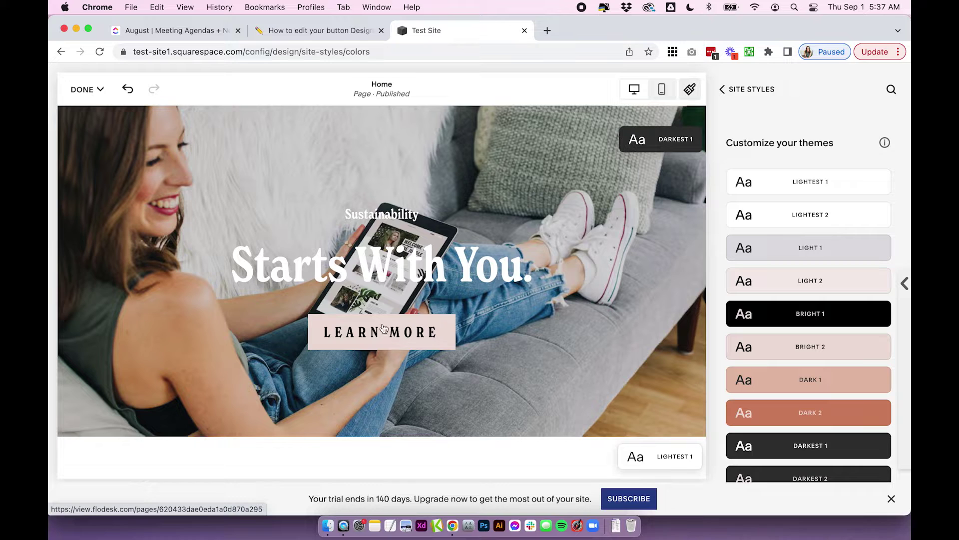
pyautogui.scroll(-5, 420, 334)
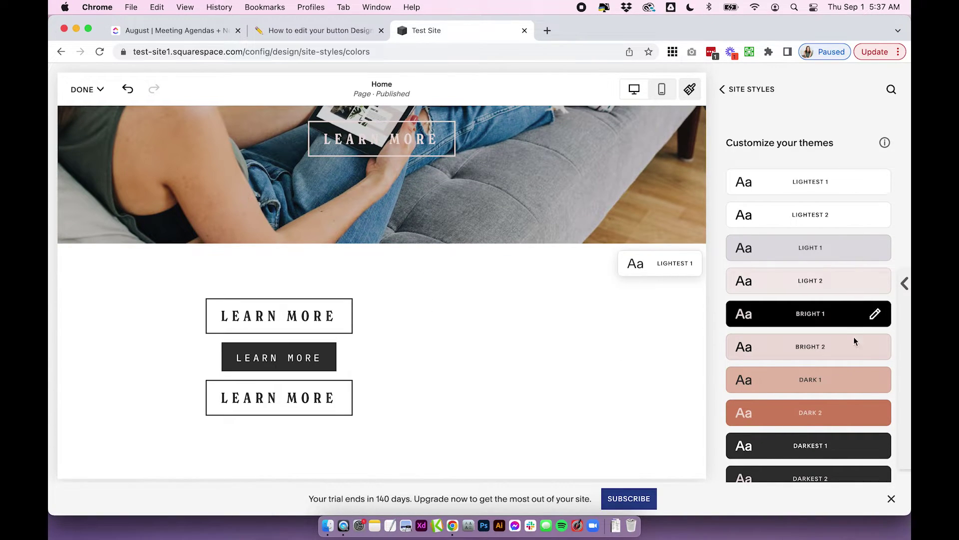
pyautogui.scroll(-3, 845, 400)
pyautogui.scroll(5, 840, 319)
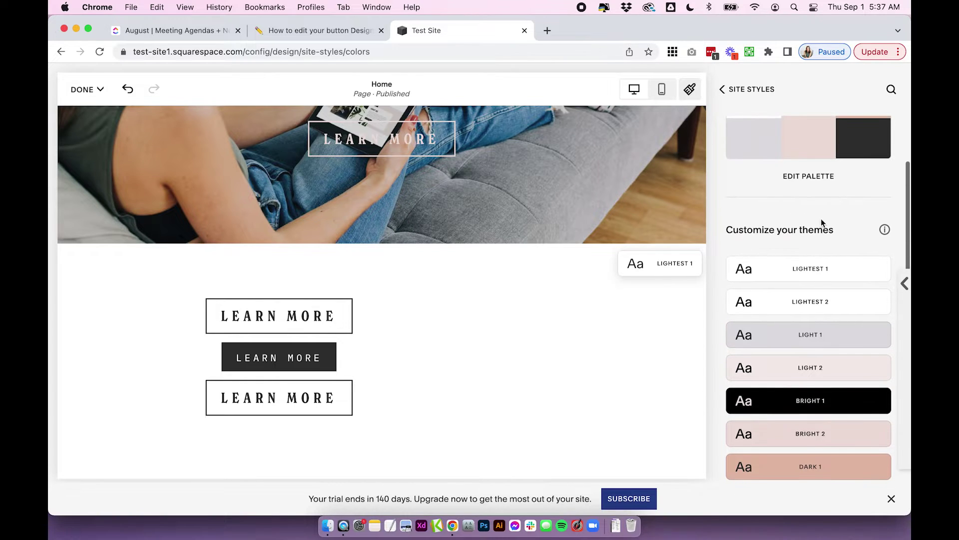
pyautogui.scroll(3, 844, 349)
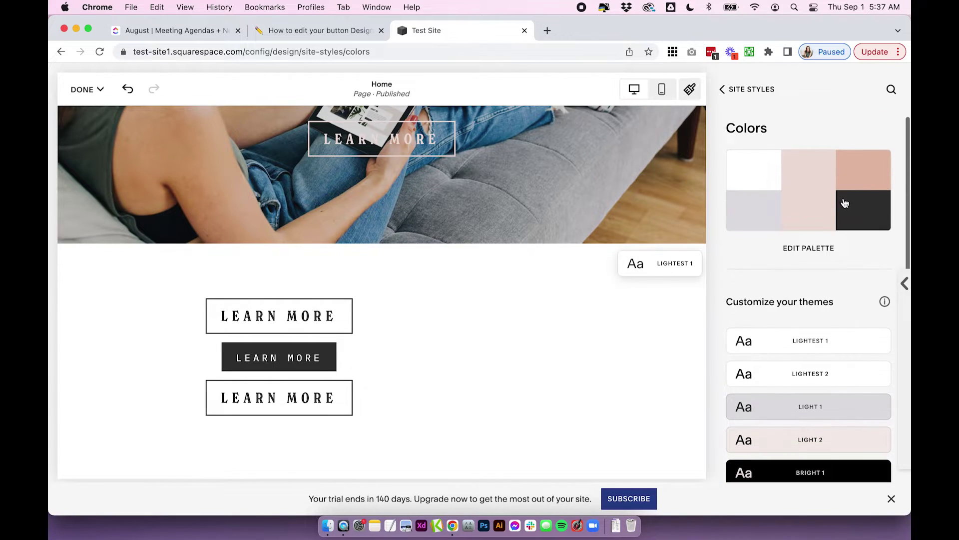
pyautogui.scroll(-3, 805, 235)
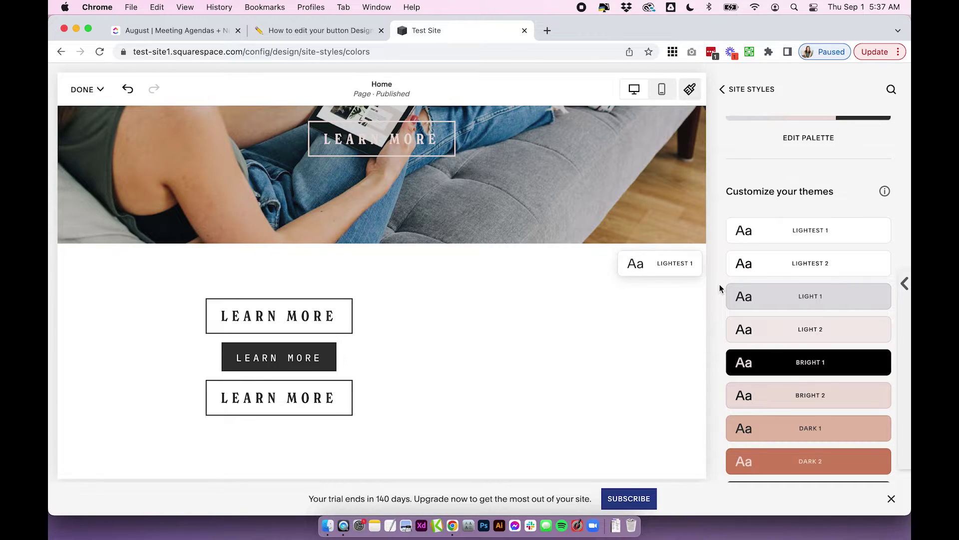
# Step: Open the Lightest 1 colour theme for editing and scroll to its button colours
pyautogui.moveTo(872, 239)
pyautogui.scroll(-2, 652, 280)
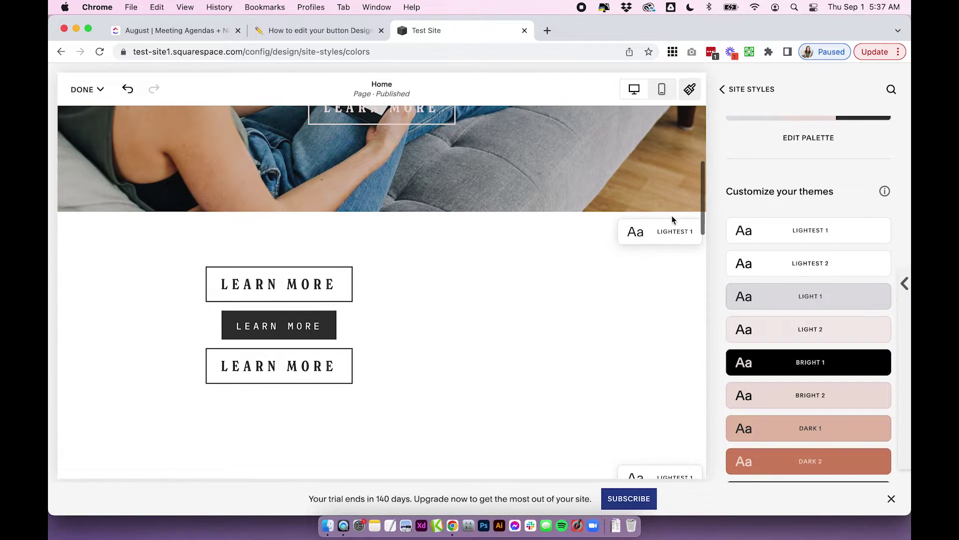
pyautogui.click(872, 231)
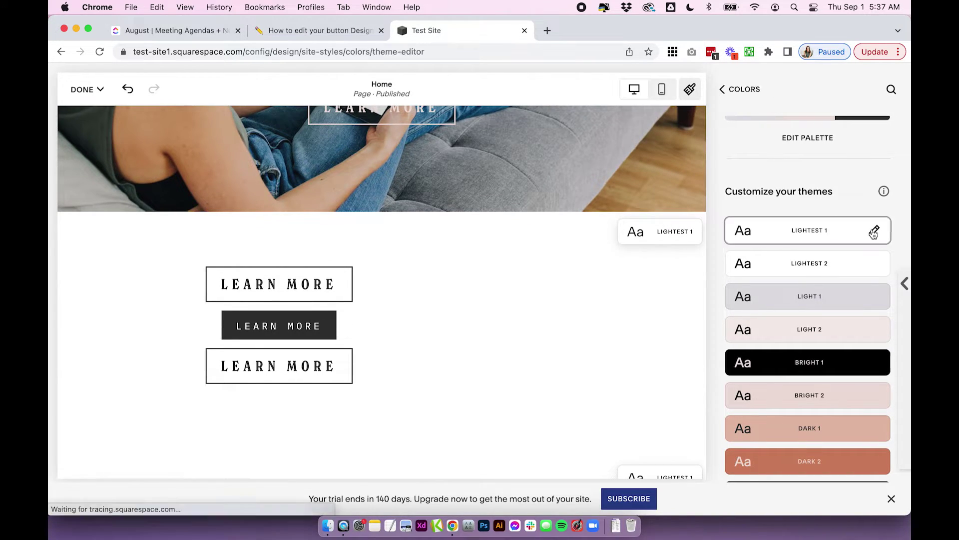
pyautogui.scroll(-8, 803, 306)
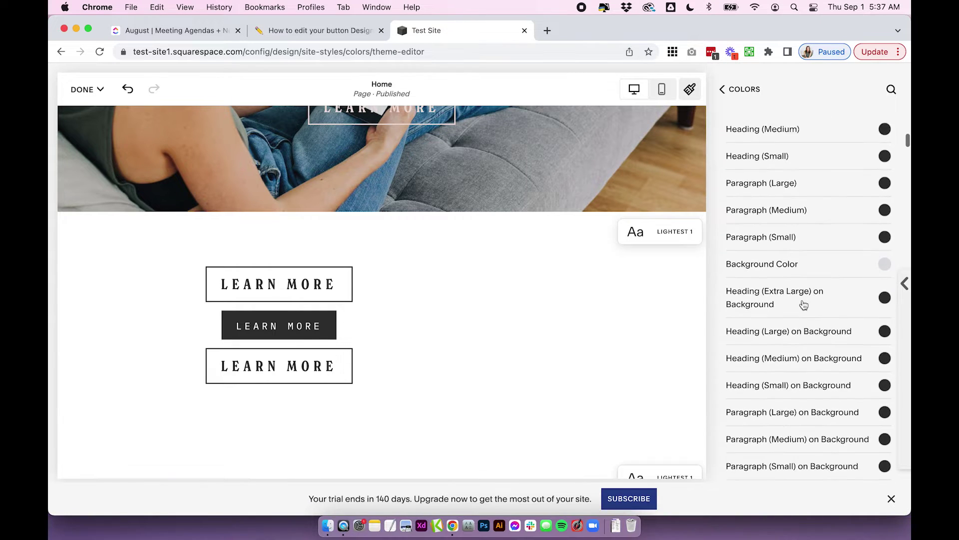
pyautogui.scroll(-10, 803, 303)
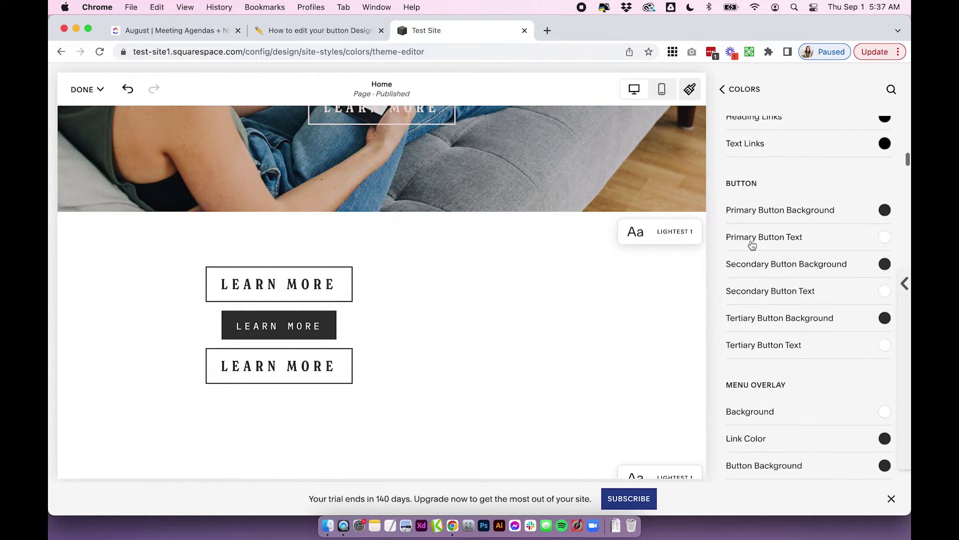
pyautogui.moveTo(725, 186); pyautogui.dragTo(780, 191)
pyautogui.click(834, 183)
# Step: Set the Primary Button Background to pink from the palette
pyautogui.click(885, 210)
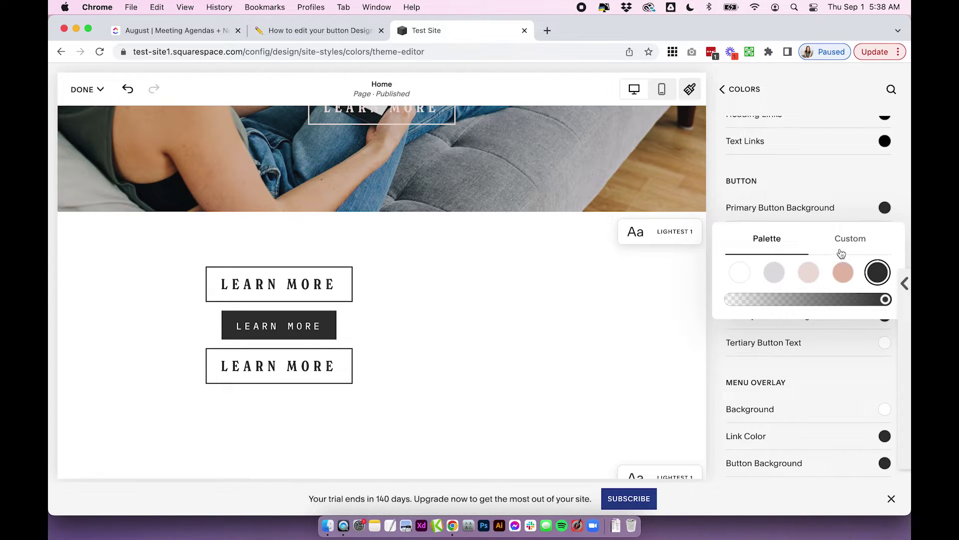
pyautogui.click(853, 240)
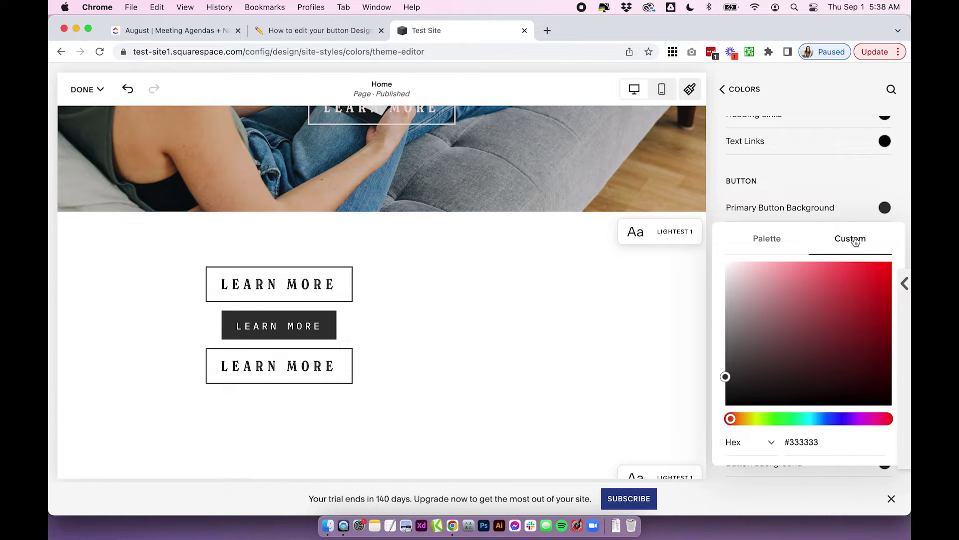
pyautogui.click(764, 239)
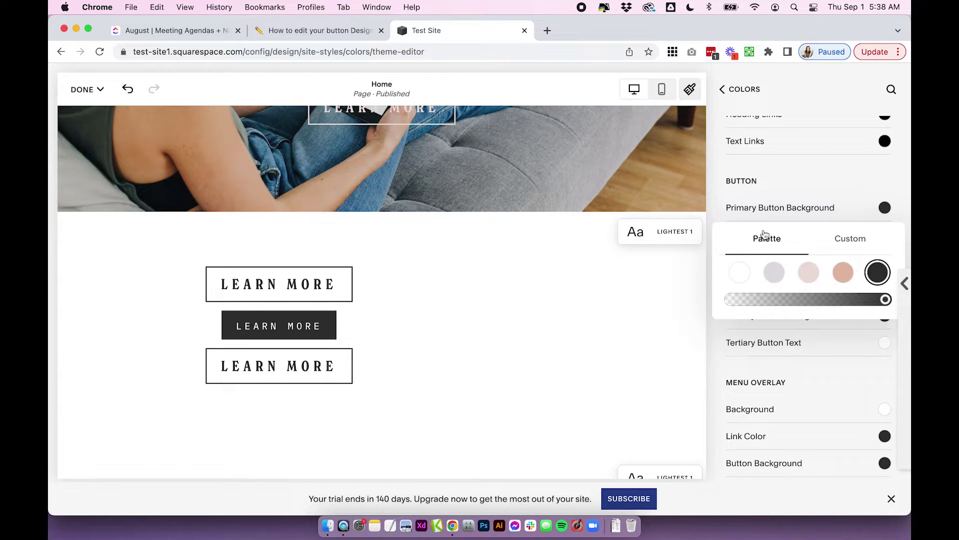
pyautogui.click(849, 272)
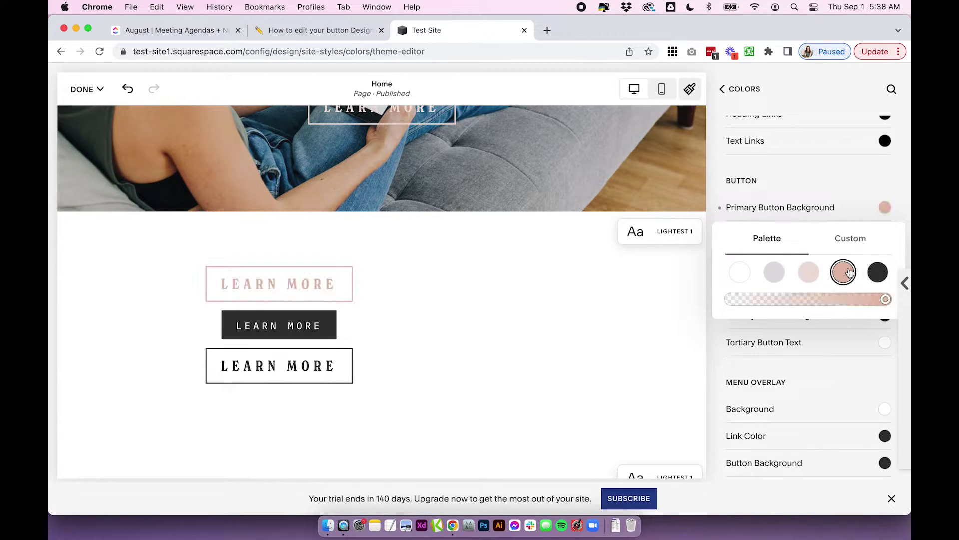
pyautogui.click(844, 181)
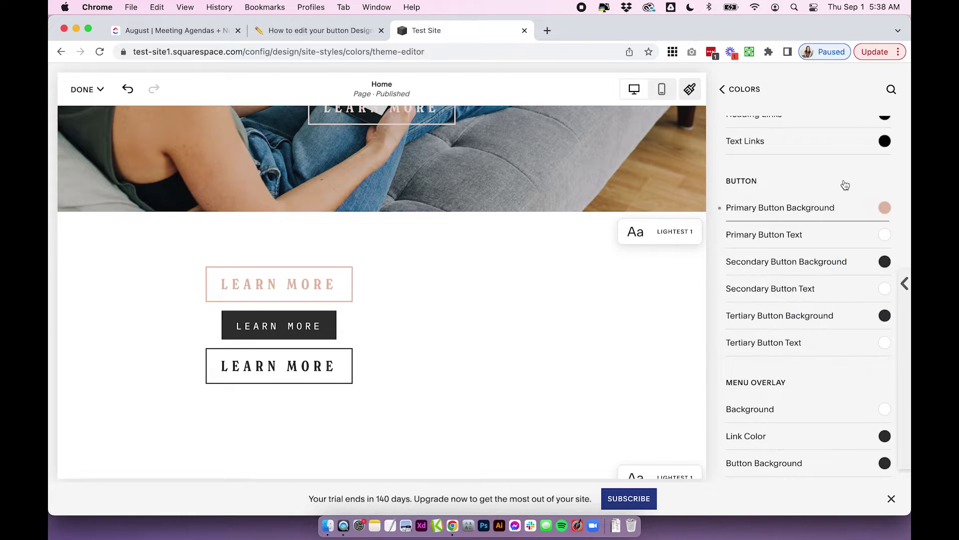
# Step: Make the Secondary Button Background light grey and keep the Tertiary background black
pyautogui.click(884, 262)
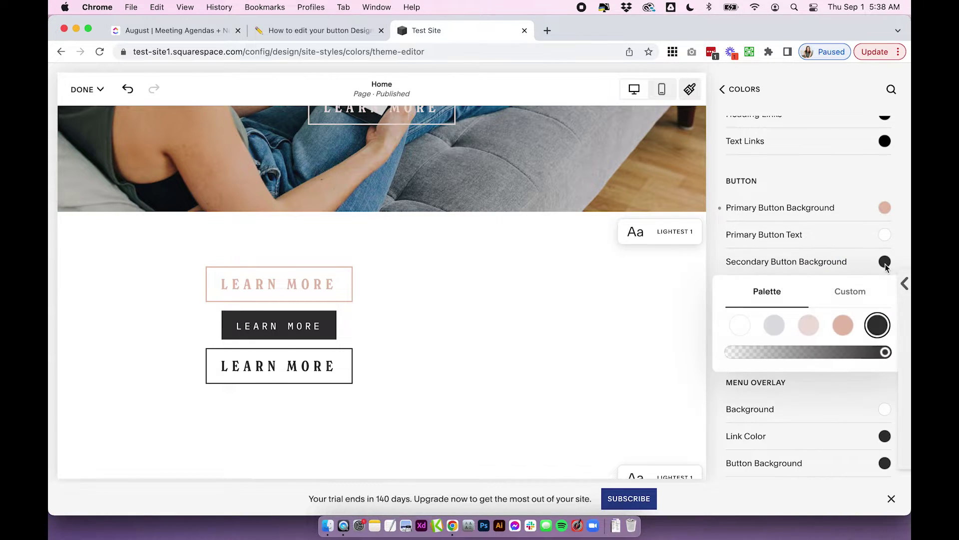
pyautogui.click(775, 327)
pyautogui.click(847, 197)
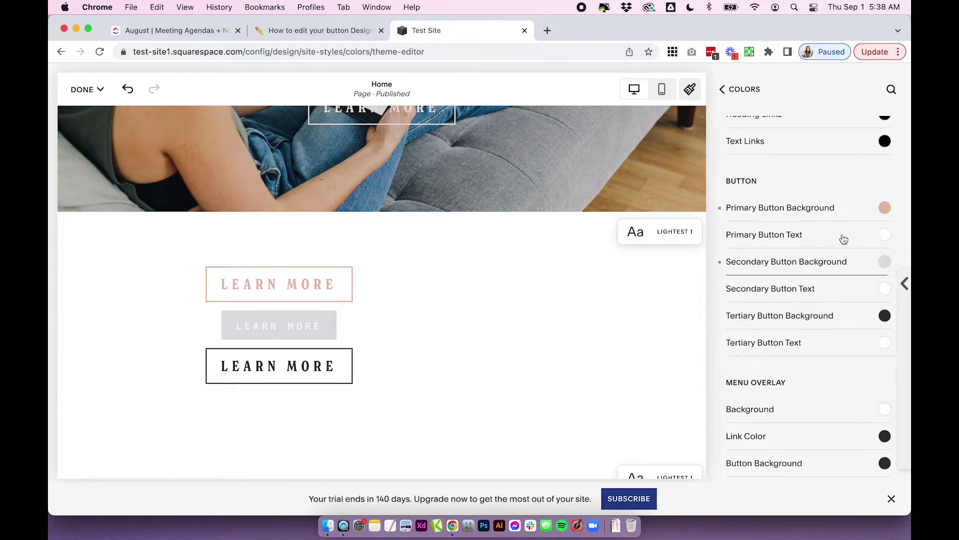
pyautogui.click(885, 315)
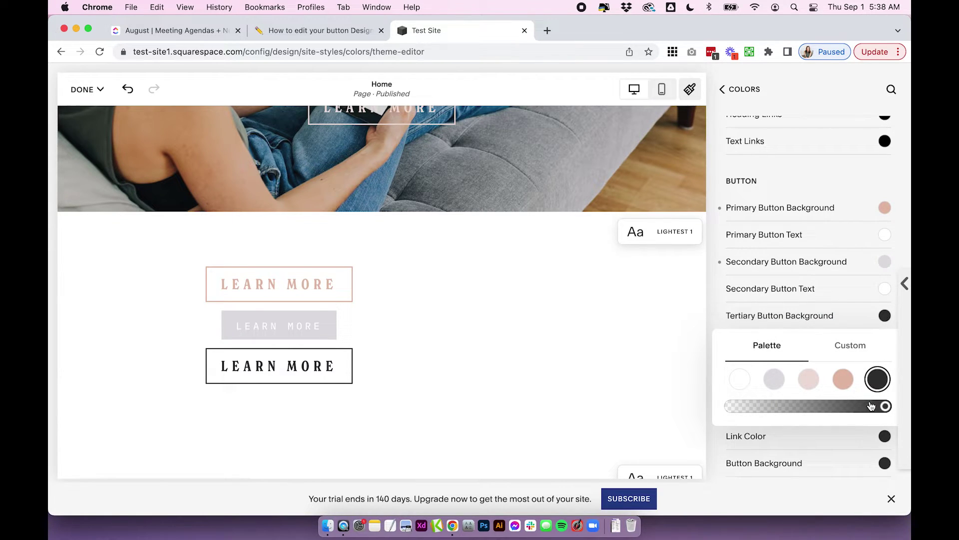
pyautogui.click(846, 383)
pyautogui.click(815, 381)
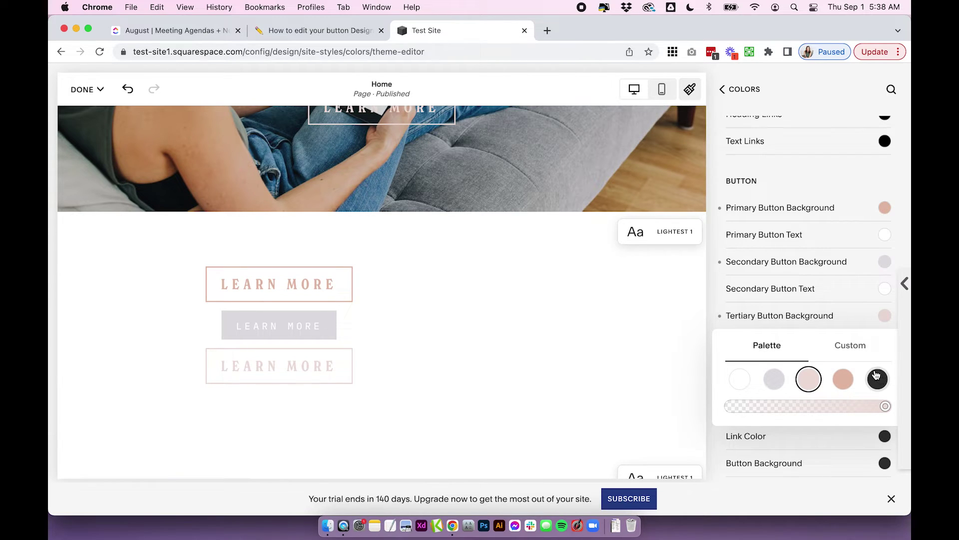
pyautogui.click(849, 345)
pyautogui.click(876, 313)
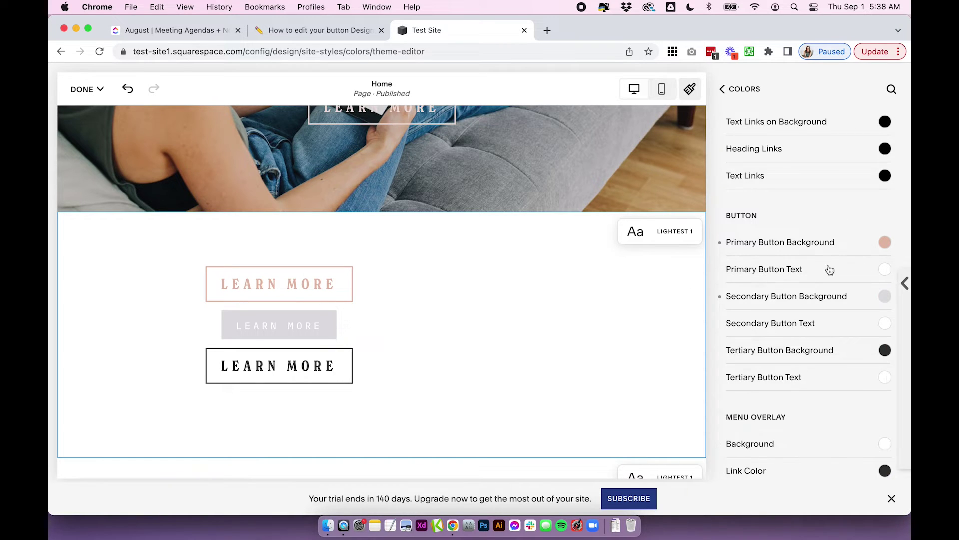
# Step: Set both the Primary and Secondary Button Text colours to dark
pyautogui.click(885, 270)
pyautogui.click(757, 303)
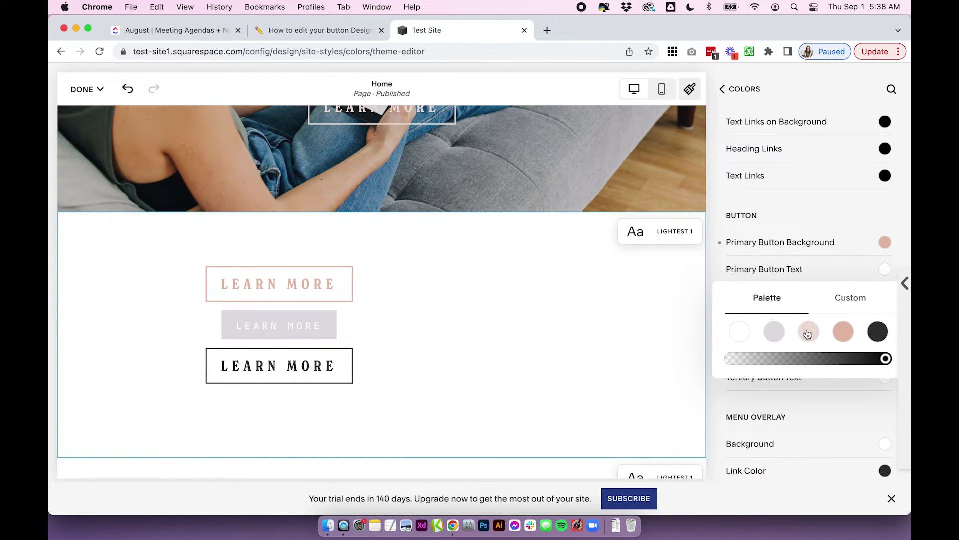
pyautogui.click(879, 334)
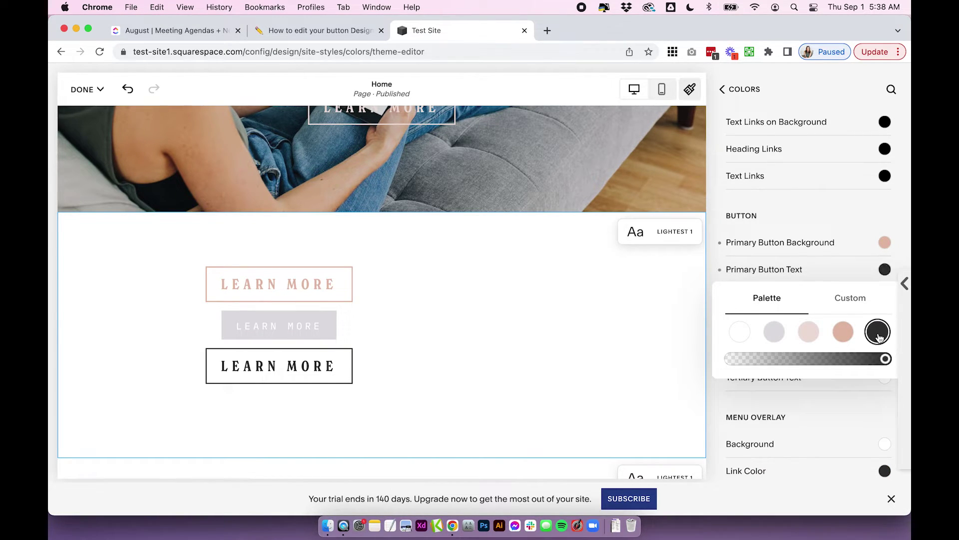
pyautogui.click(857, 220)
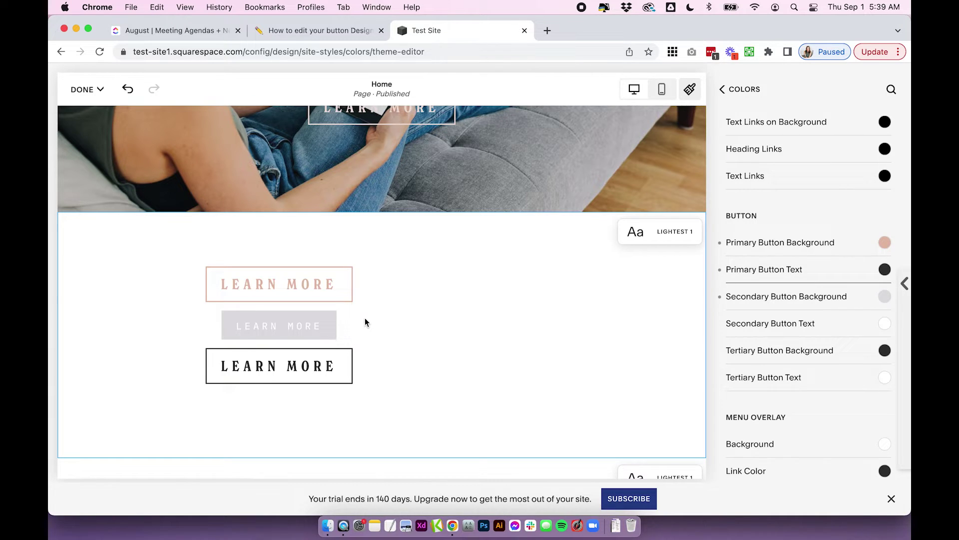
pyautogui.click(889, 330)
pyautogui.click(879, 332)
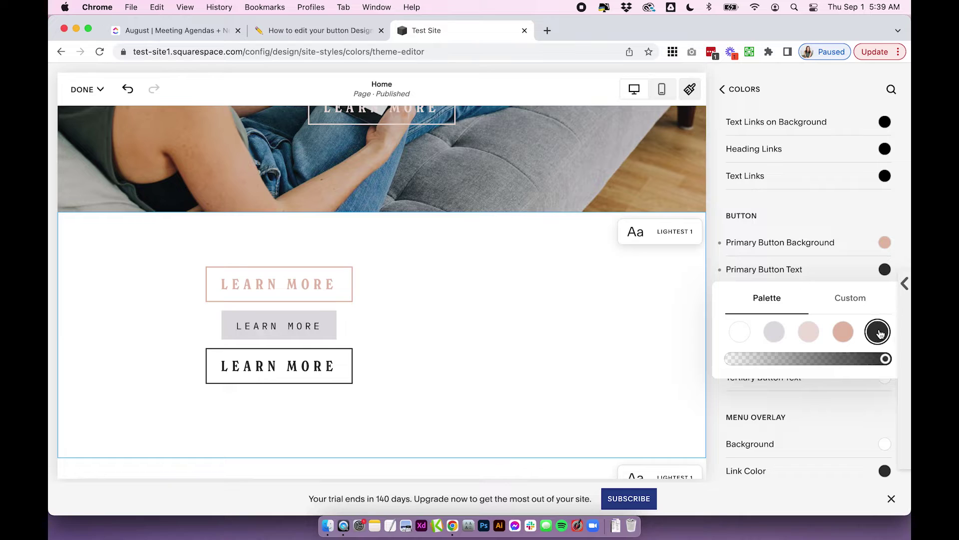
pyautogui.click(718, 194)
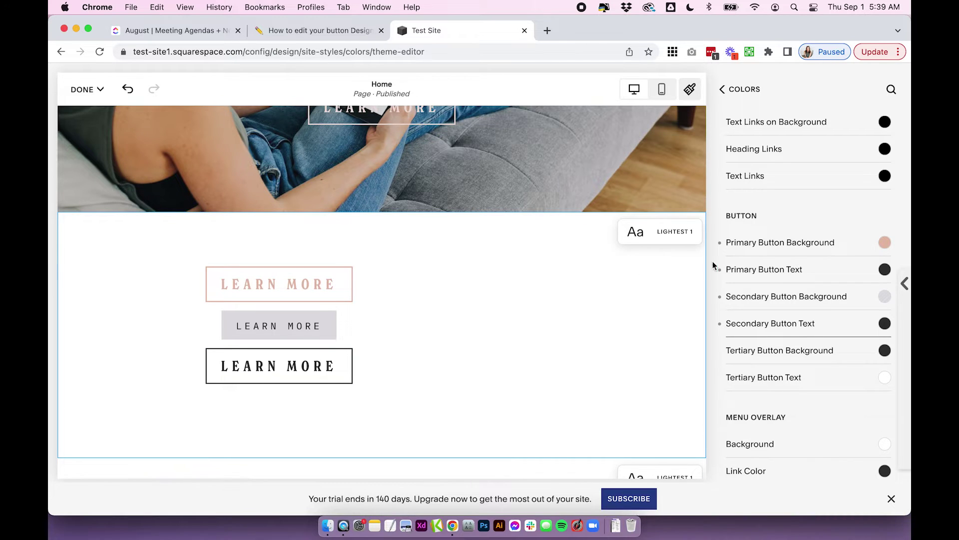
# Step: Inspect the Darkest 1 theme's primary button colour without changing it
pyautogui.scroll(4, 620, 292)
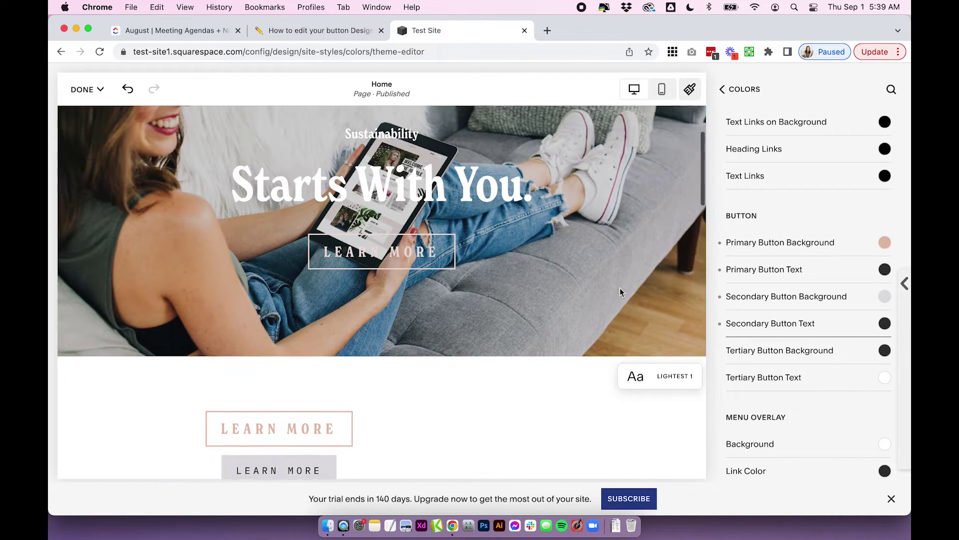
pyautogui.scroll(2, 619, 293)
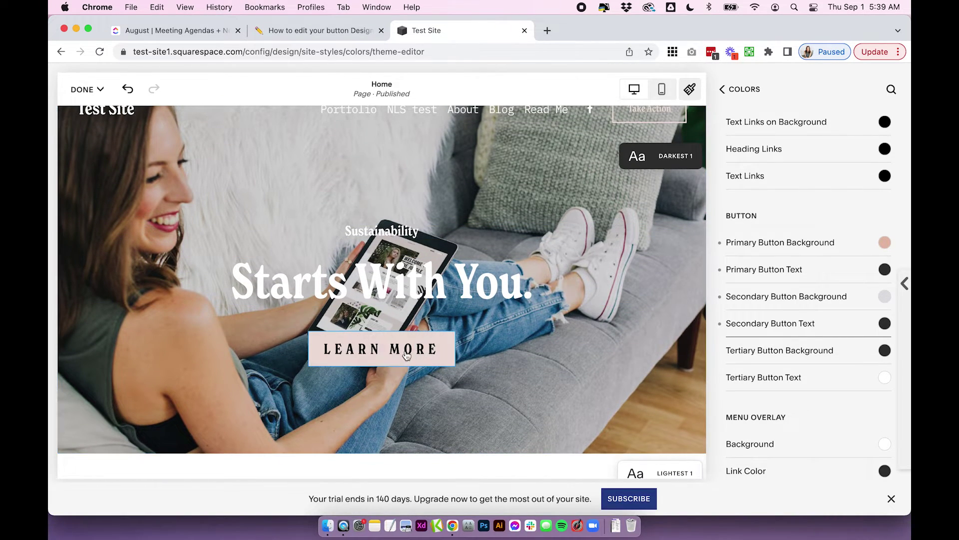
pyautogui.click(722, 88)
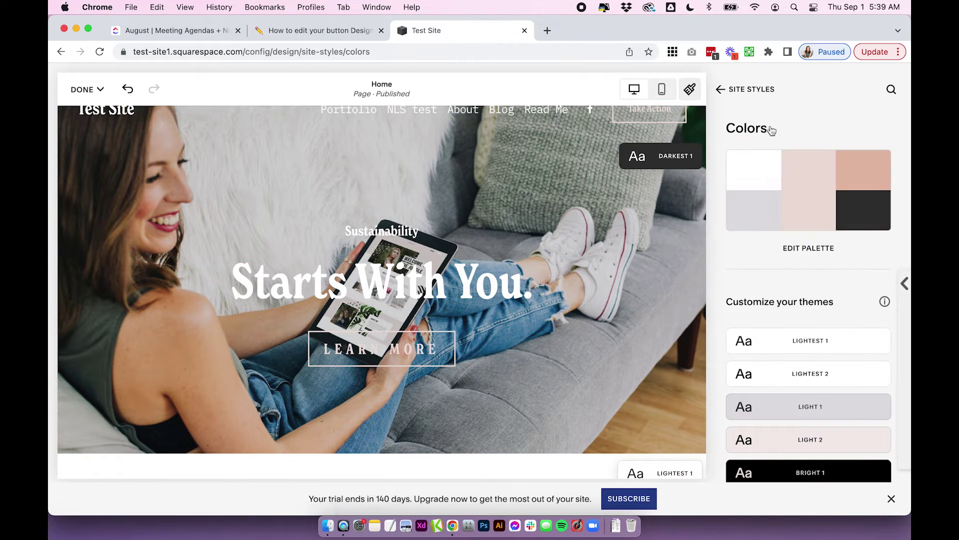
pyautogui.scroll(-5, 873, 368)
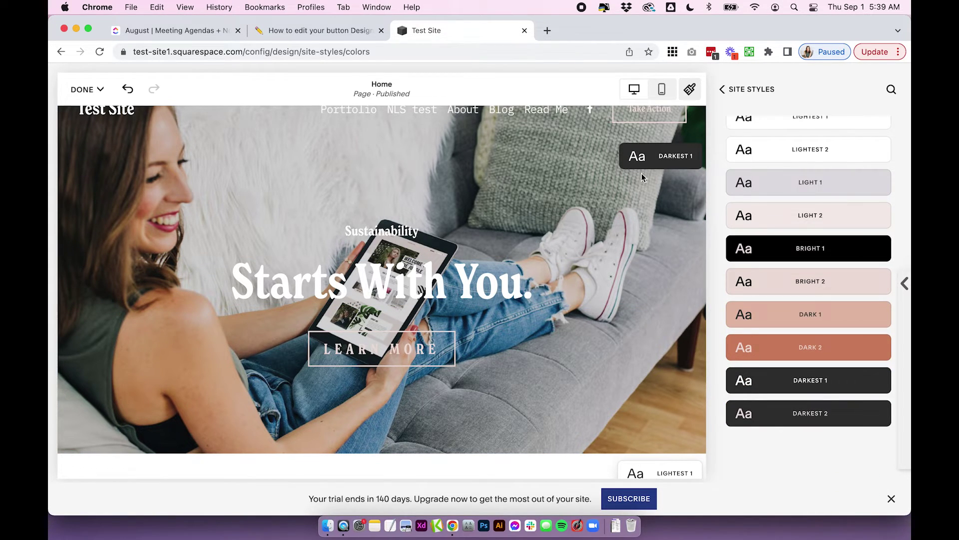
pyautogui.click(875, 381)
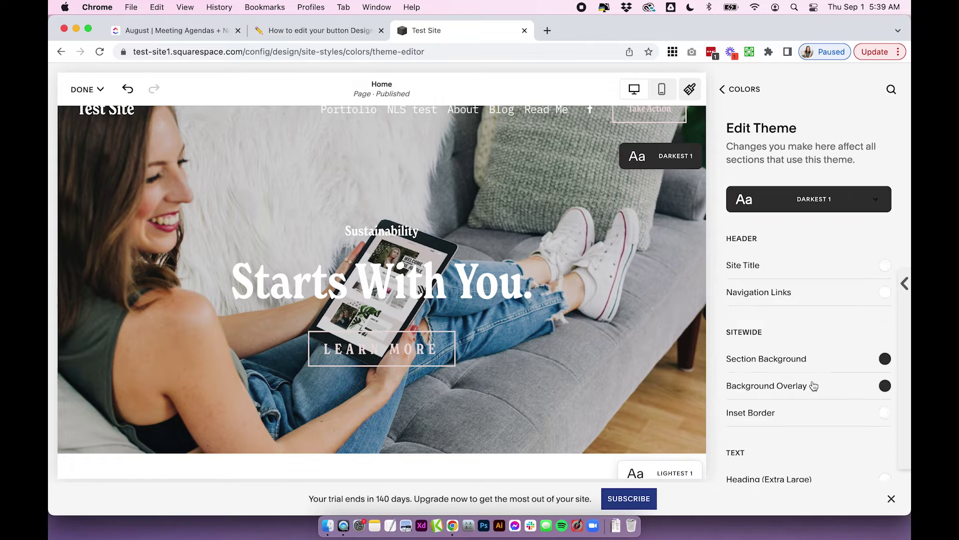
pyautogui.scroll(-3, 813, 386)
pyautogui.scroll(-10, 814, 386)
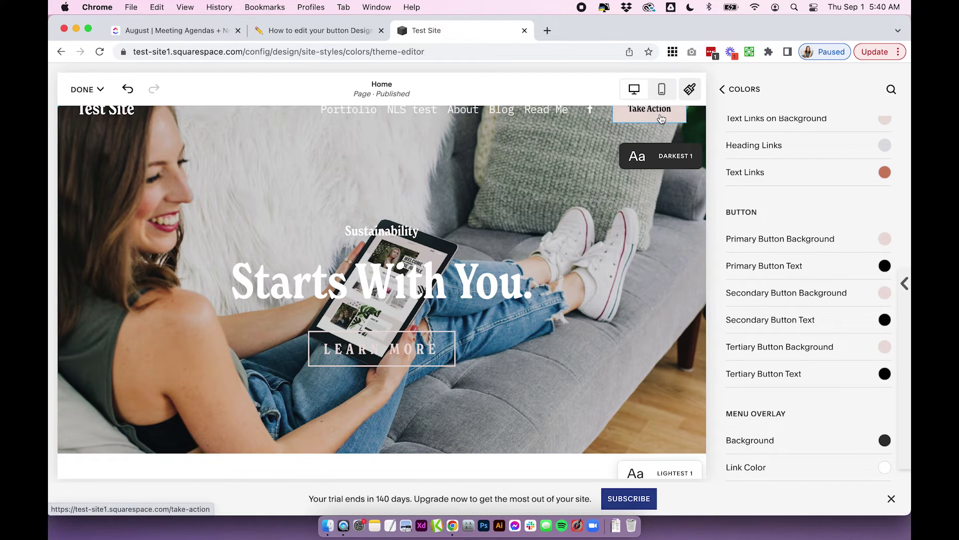
pyautogui.click(884, 238)
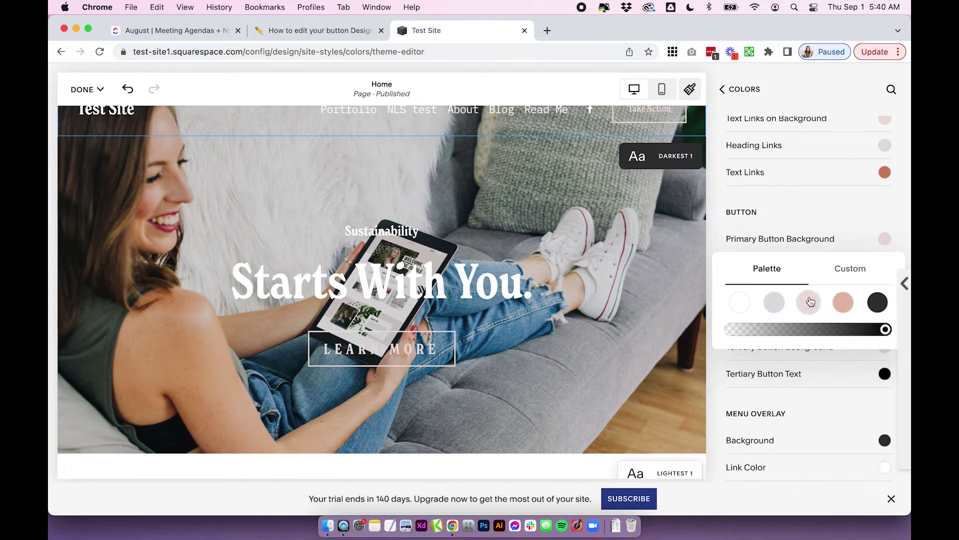
pyautogui.click(864, 226)
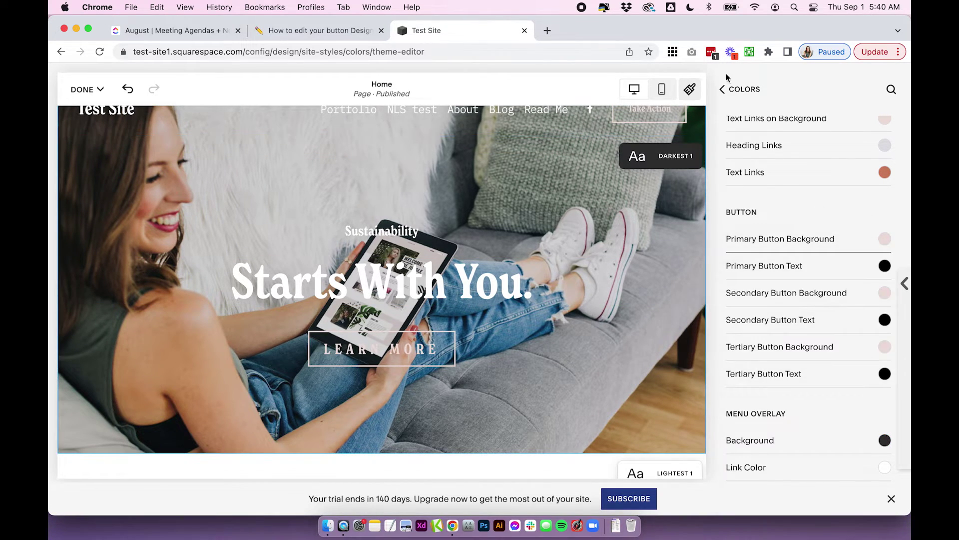
pyautogui.click(722, 89)
# Step: Save the button colour theme changes via DONE > Save
pyautogui.scroll(-5, 856, 320)
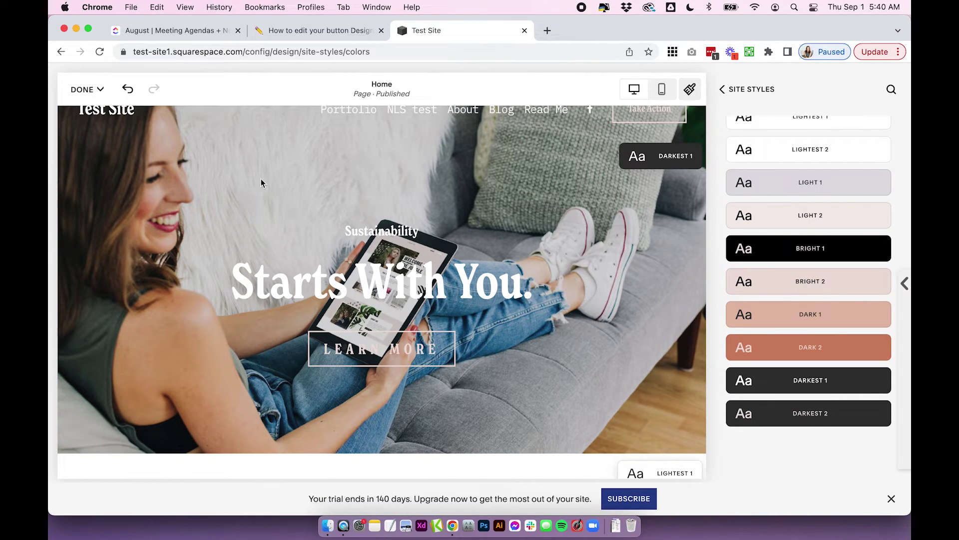
pyautogui.click(88, 89)
pyautogui.click(80, 126)
pyautogui.click(88, 89)
# Step: Leave site styles and open the Colors settings of the three-button section
pyautogui.click(79, 126)
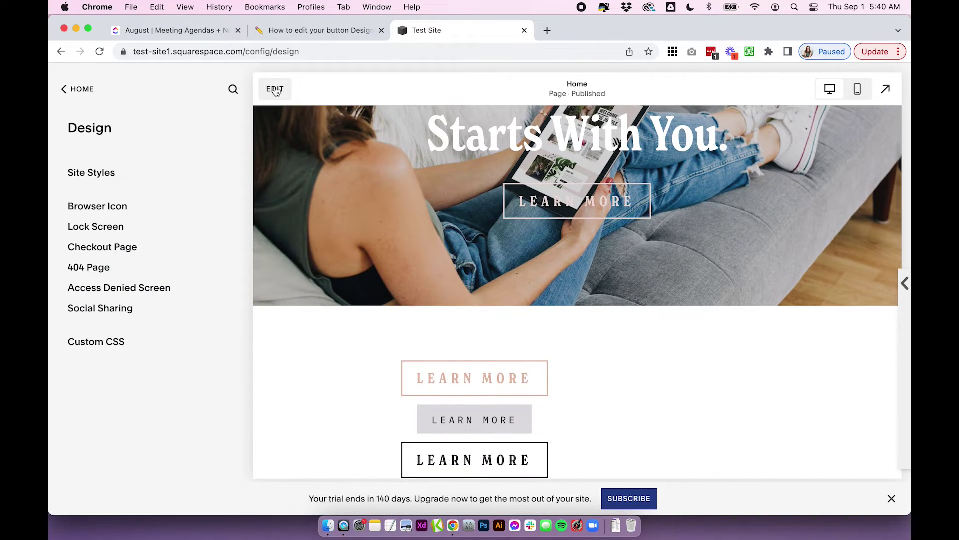
pyautogui.click(273, 89)
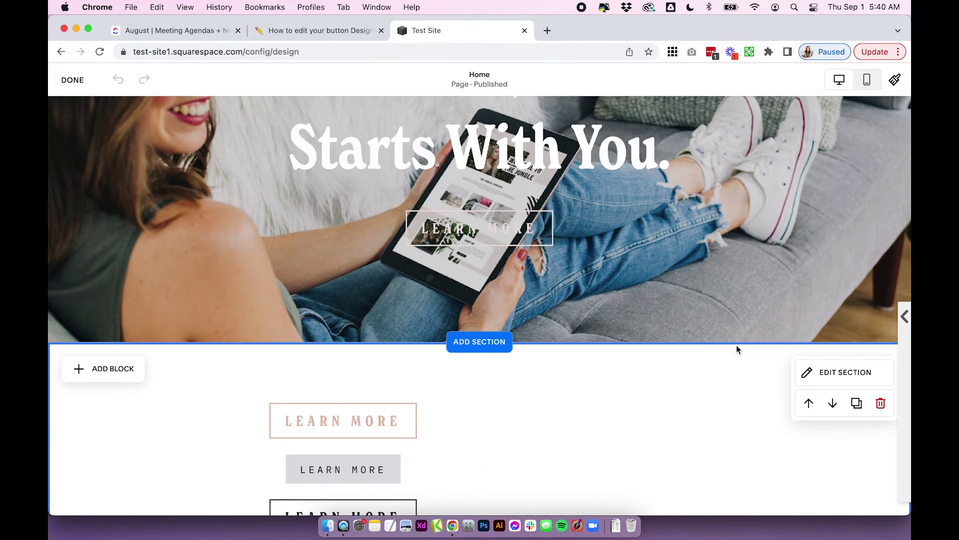
pyautogui.scroll(-3, 736, 345)
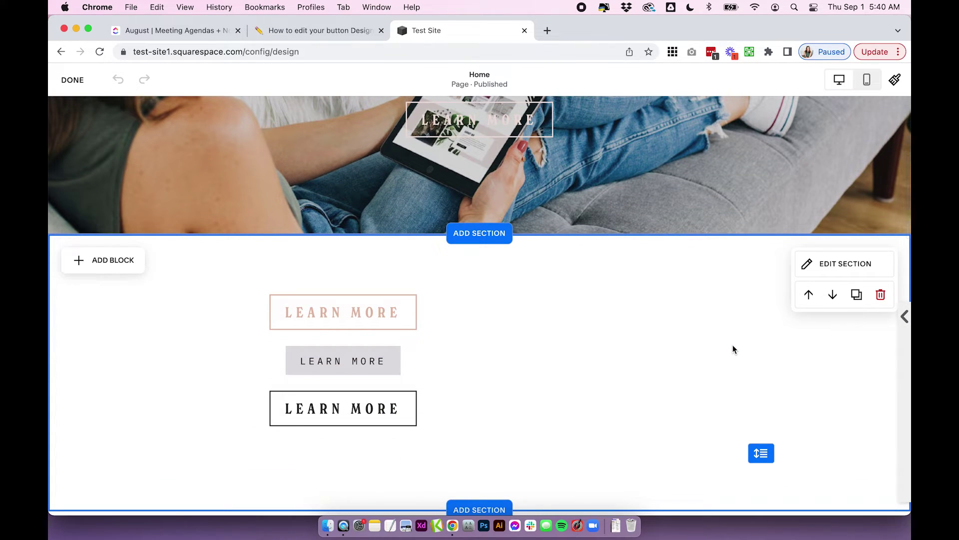
pyautogui.scroll(-1, 733, 348)
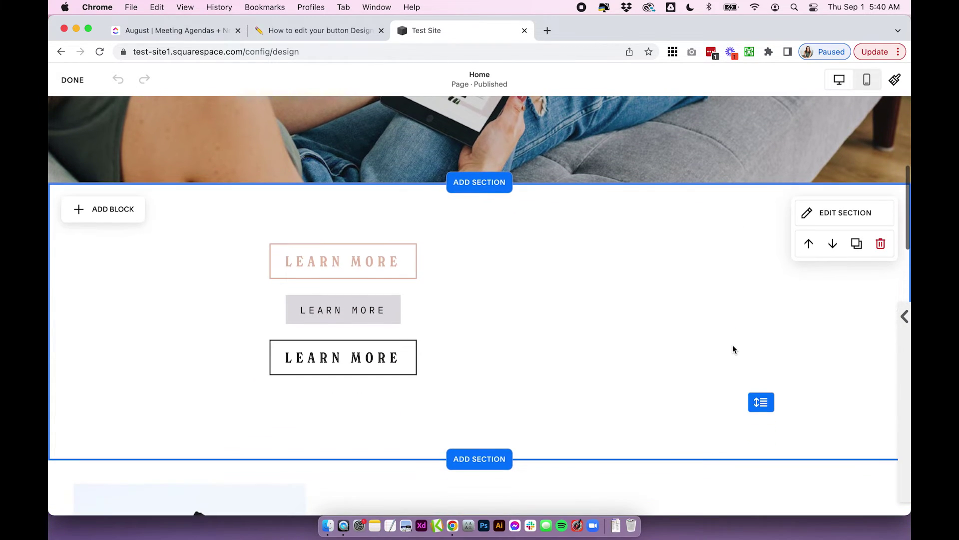
pyautogui.click(843, 216)
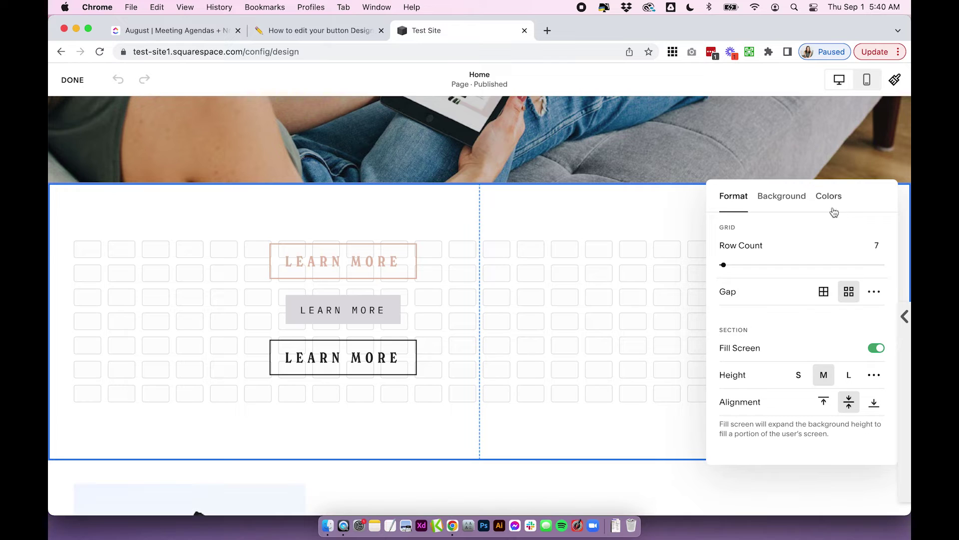
pyautogui.click(829, 197)
# Step: Preview the section in Light 1, Light 2, Bright 1, Bright 2, Dark 1, Dark 2 and Darkest 1
pyautogui.scroll(-3, 837, 412)
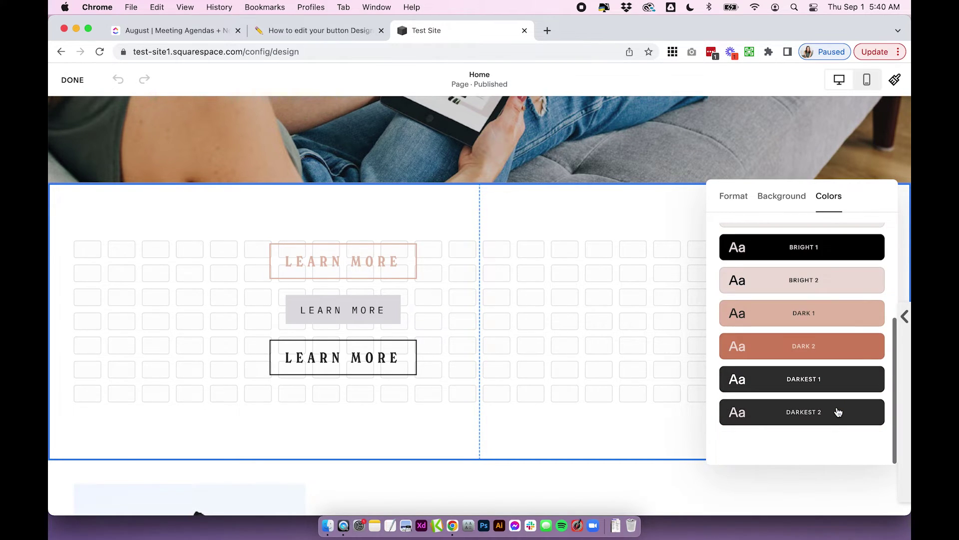
pyautogui.scroll(3, 839, 411)
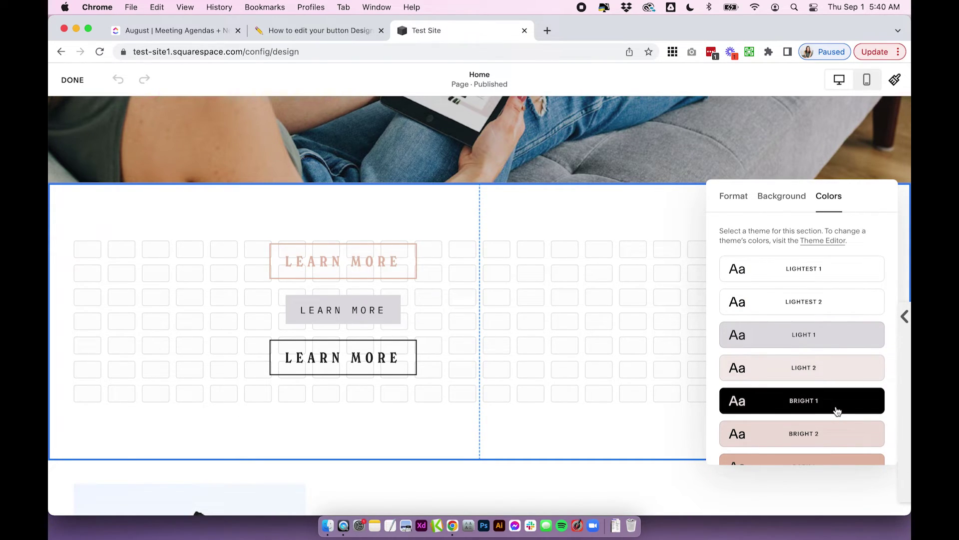
pyautogui.click(816, 335)
pyautogui.click(810, 367)
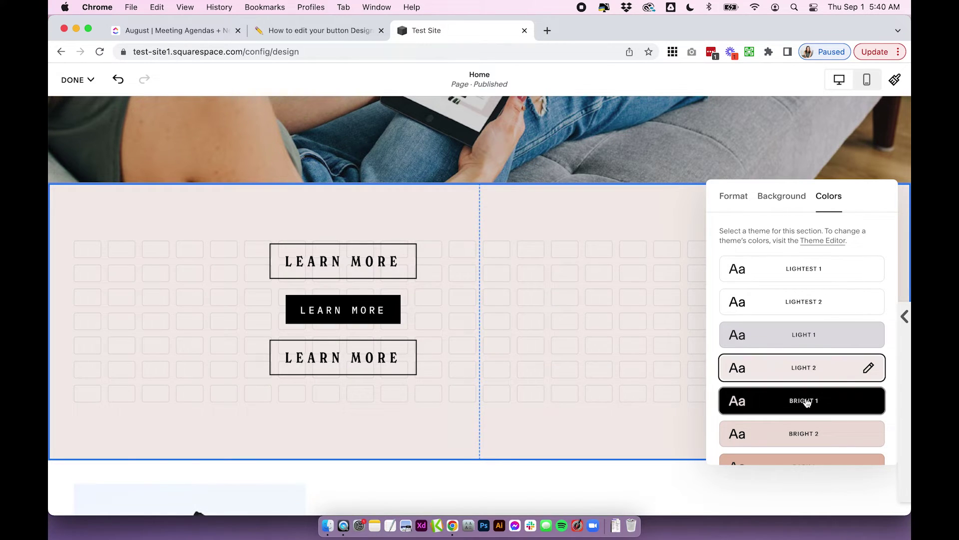
pyautogui.click(808, 399)
pyautogui.scroll(-2, 809, 394)
pyautogui.click(810, 377)
pyautogui.scroll(-2, 807, 367)
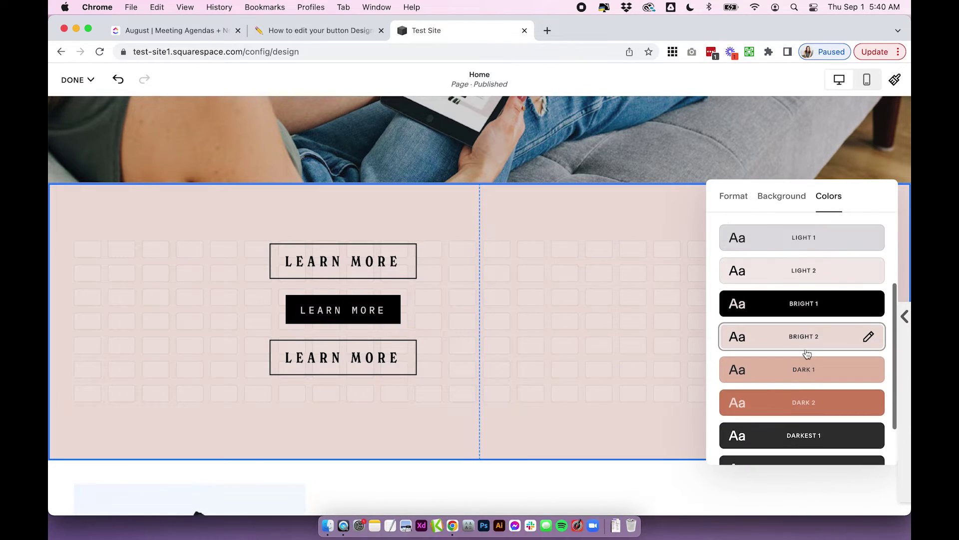
pyautogui.click(806, 360)
pyautogui.scroll(-2, 803, 362)
pyautogui.click(803, 360)
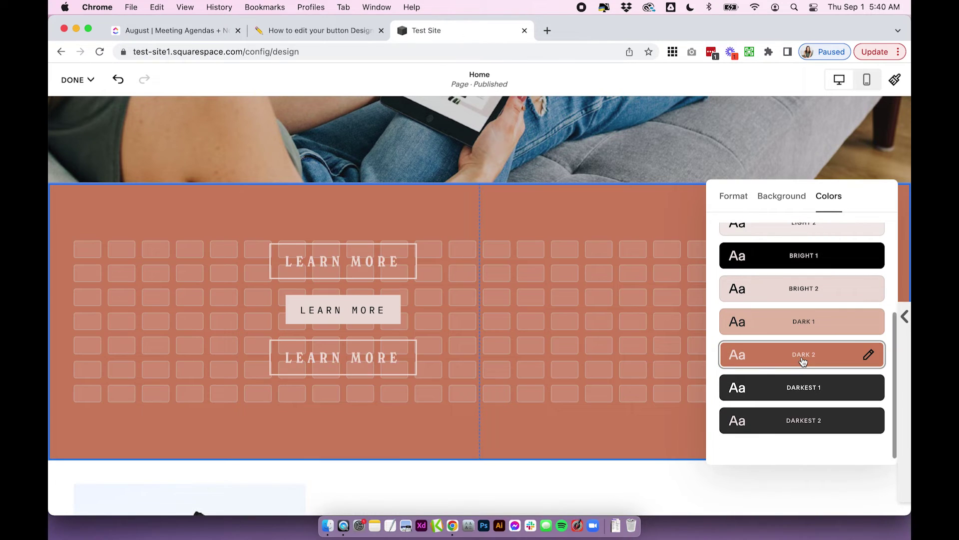
pyautogui.click(810, 388)
# Step: Return the section to the Lightest 1 theme and close the settings panels
pyautogui.scroll(5, 809, 384)
pyautogui.click(818, 274)
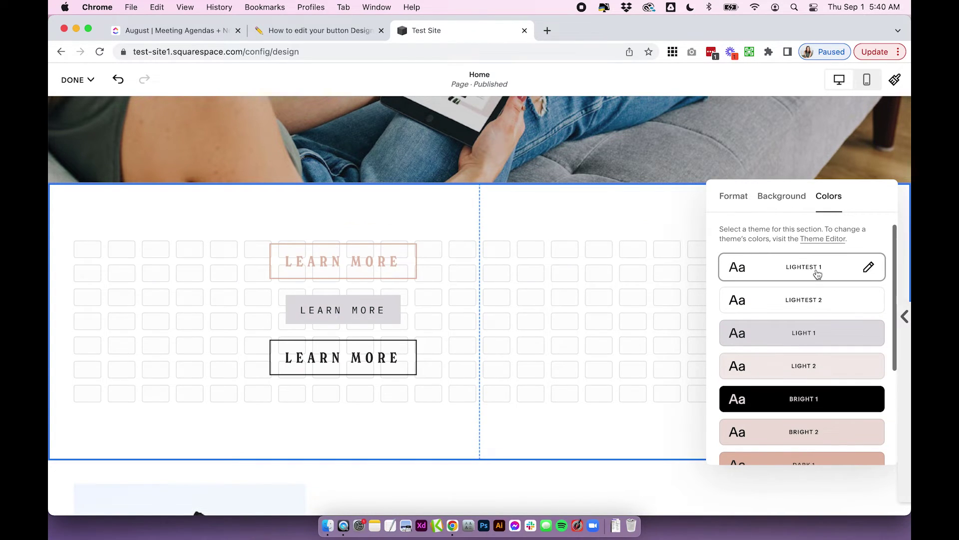
pyautogui.click(75, 80)
pyautogui.click(278, 90)
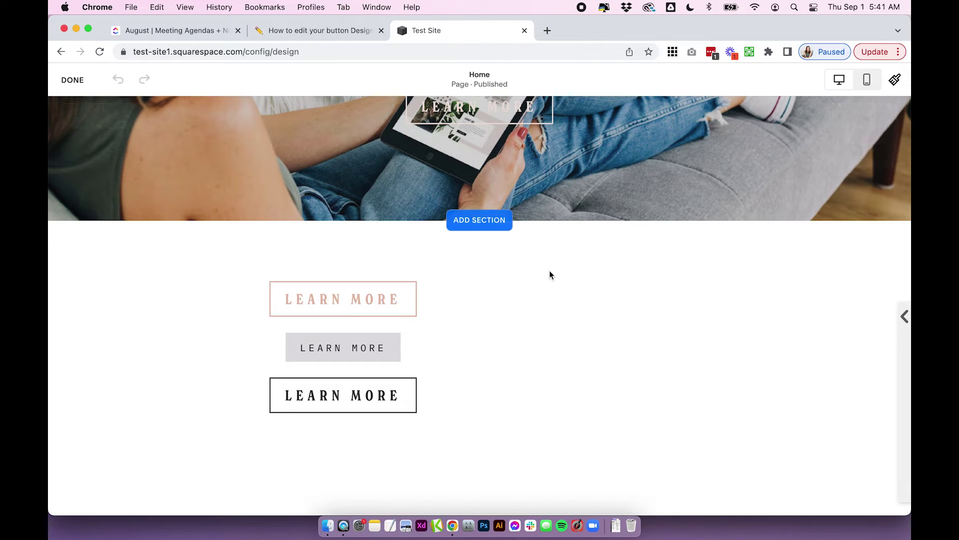
# Step: Try moving the top and second LEARN MORE buttons on the Fluid Engine grid
pyautogui.scroll(-1, 550, 270)
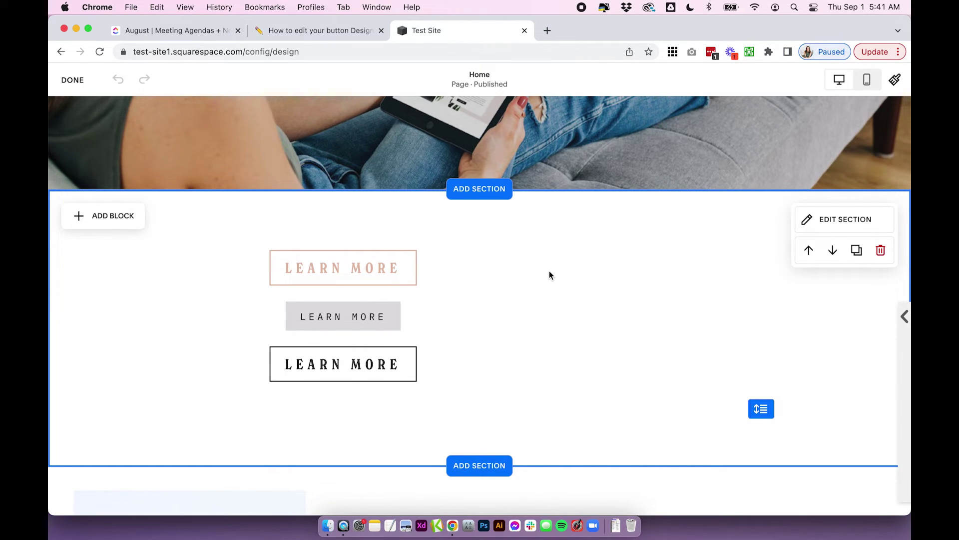
pyautogui.click(550, 274)
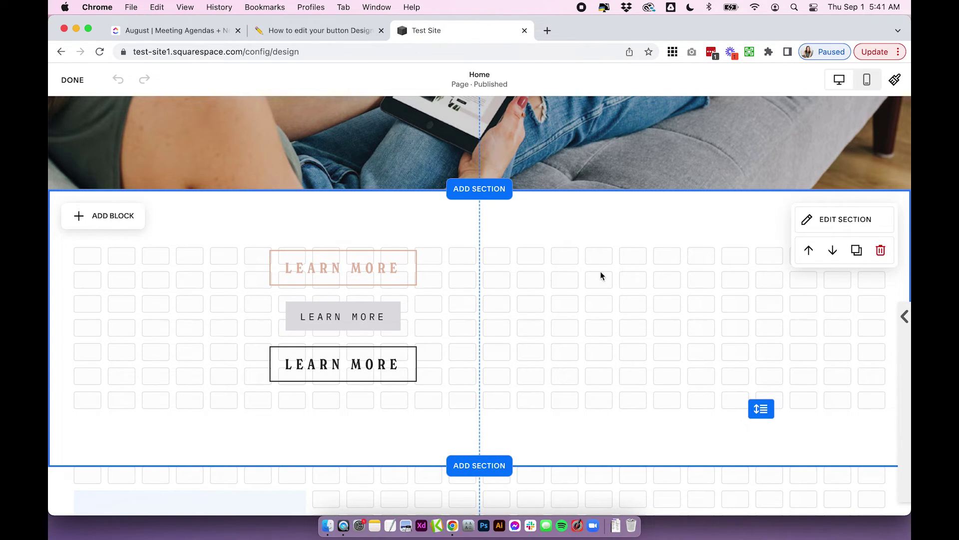
pyautogui.click(415, 268)
pyautogui.moveTo(440, 268)
pyautogui.mouseDown()
pyautogui.moveTo(537, 269)
pyautogui.moveTo(438, 263)
pyautogui.mouseUp()
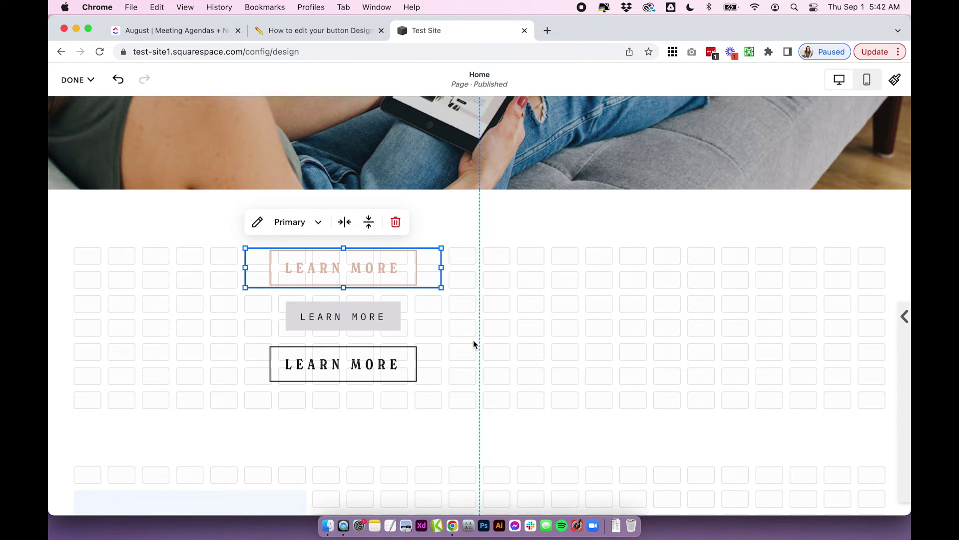
pyautogui.click(448, 324)
pyautogui.click(441, 320)
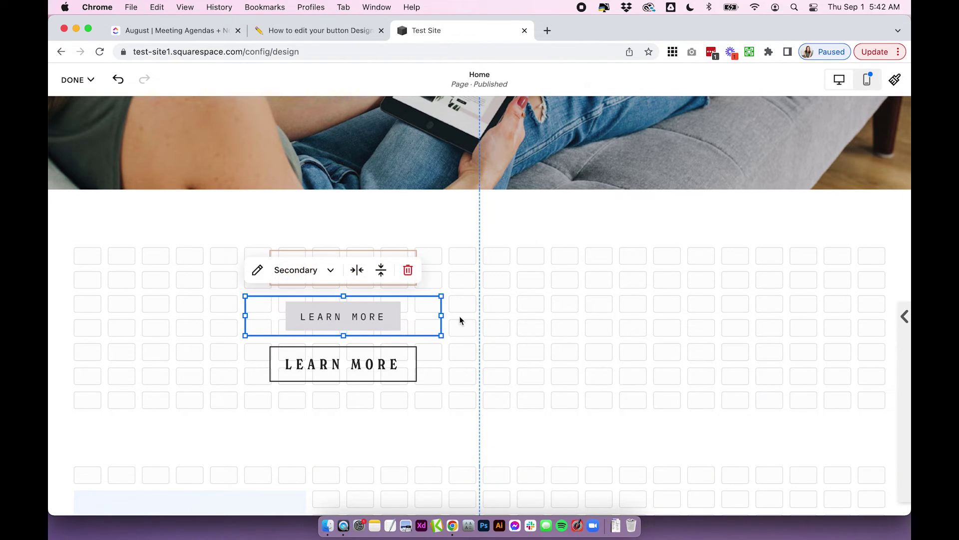
pyautogui.moveTo(441, 320)
pyautogui.mouseDown()
pyautogui.moveTo(420, 325)
pyautogui.moveTo(447, 327)
pyautogui.moveTo(440, 327)
pyautogui.mouseUp()
pyautogui.click(469, 280)
# Step: In the top button's Design settings, try Fill sizing and then set it to Fit
pyautogui.click(402, 260)
pyautogui.click(255, 223)
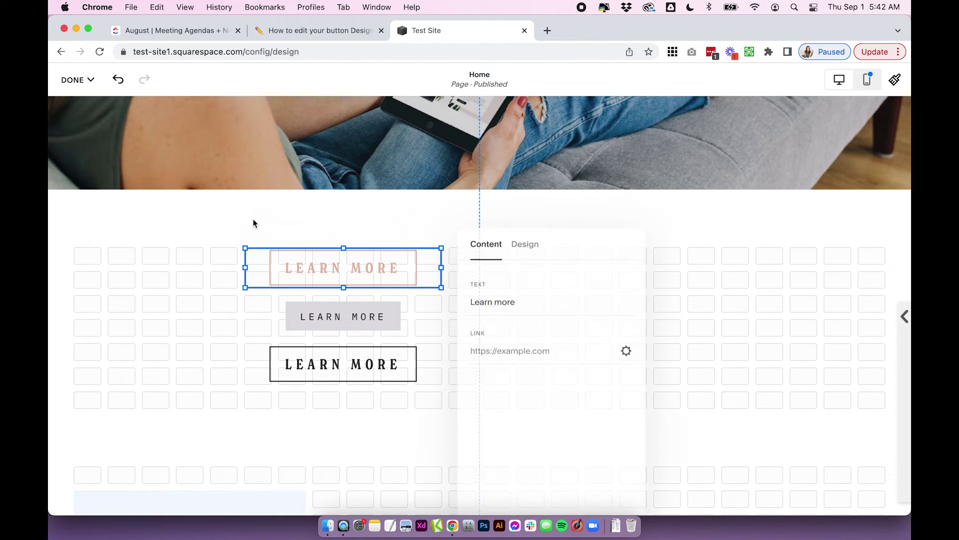
pyautogui.click(531, 245)
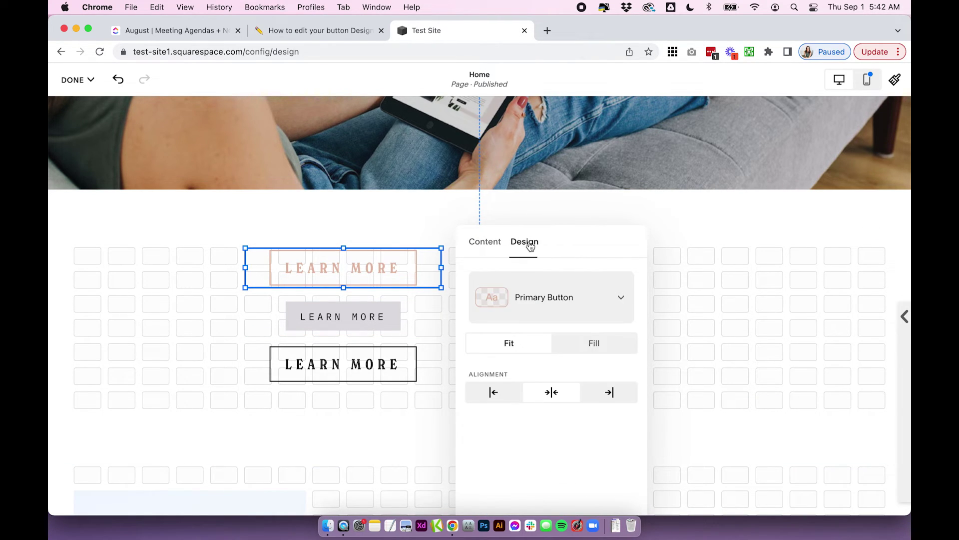
pyautogui.click(561, 294)
pyautogui.click(573, 455)
pyautogui.click(594, 343)
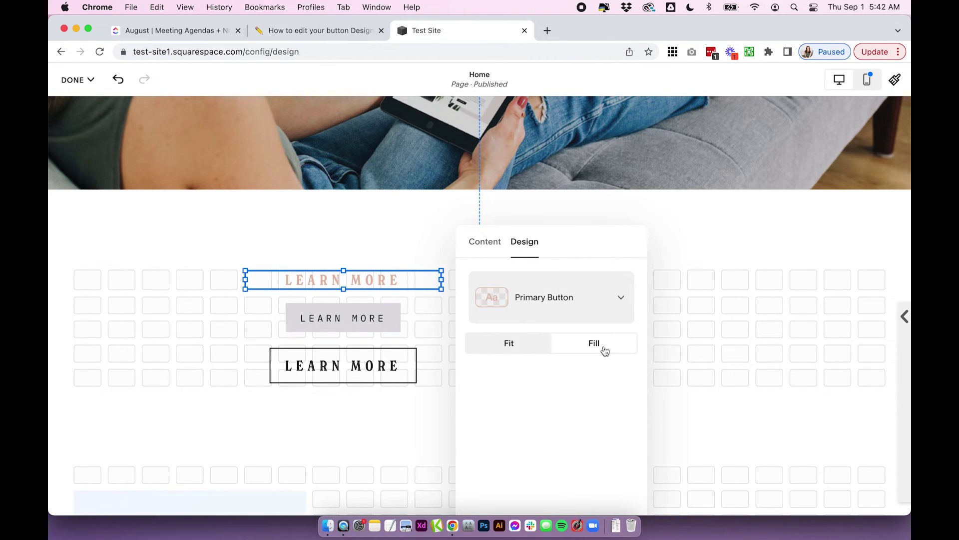
pyautogui.click(536, 346)
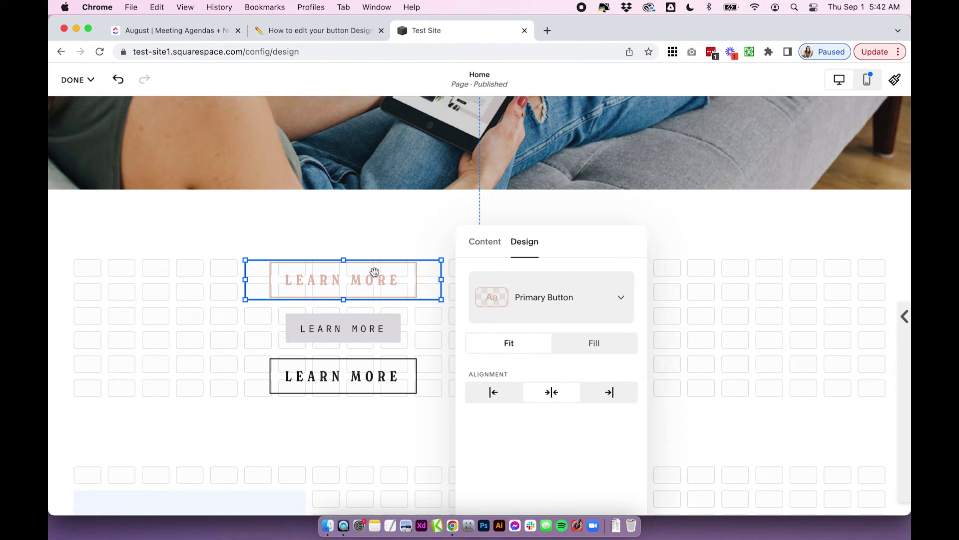
# Step: Move the top LEARN MORE button into the right half and widen its block
pyautogui.click(297, 300)
pyautogui.moveTo(350, 298); pyautogui.dragTo(587, 260)
pyautogui.moveTo(679, 339); pyautogui.dragTo(798, 335)
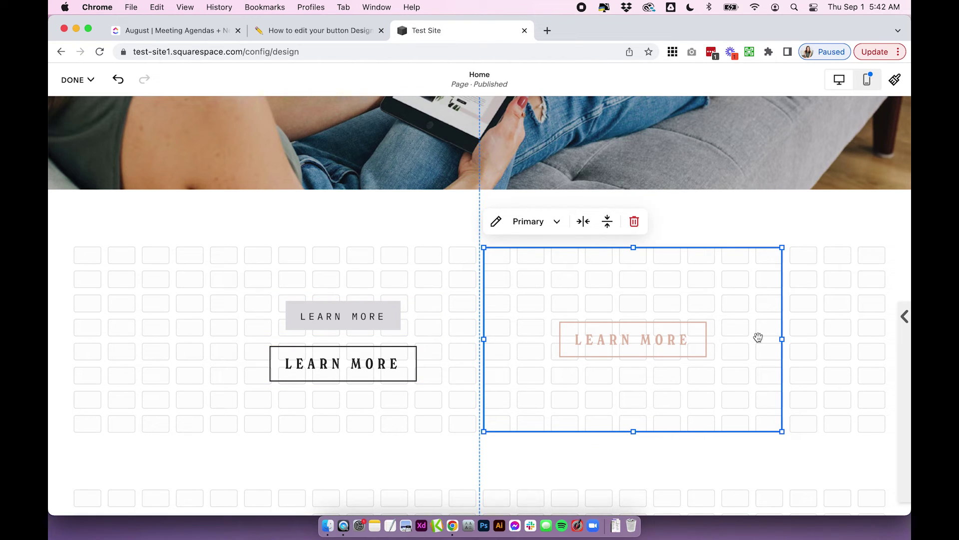
# Step: Test left, right and centre alignment on the button, then set it to Fill
pyautogui.click(496, 221)
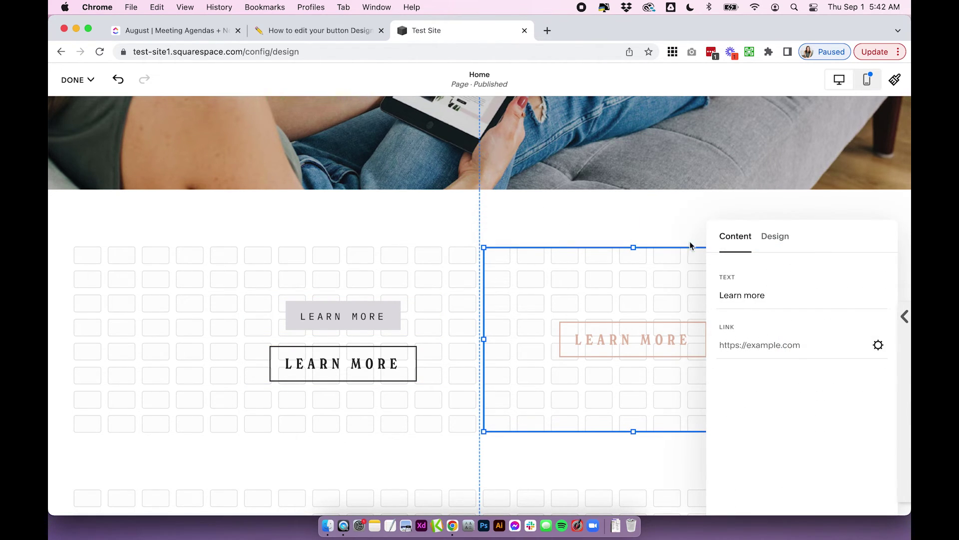
pyautogui.click(774, 237)
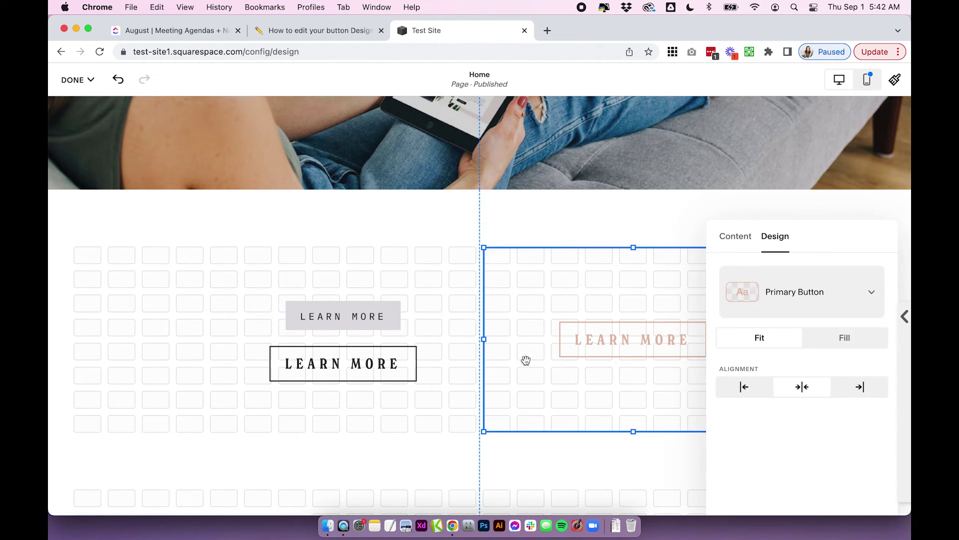
pyautogui.click(747, 394)
pyautogui.click(860, 388)
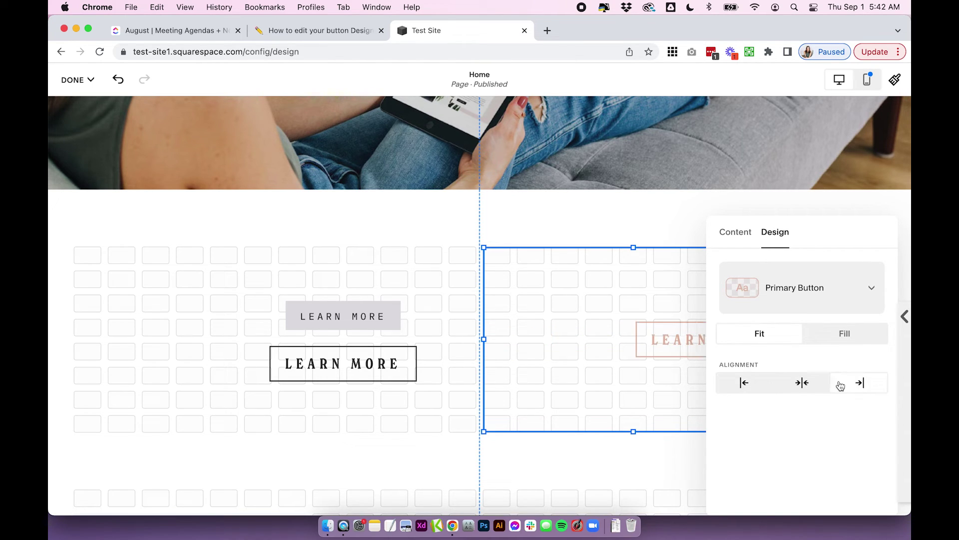
pyautogui.click(802, 384)
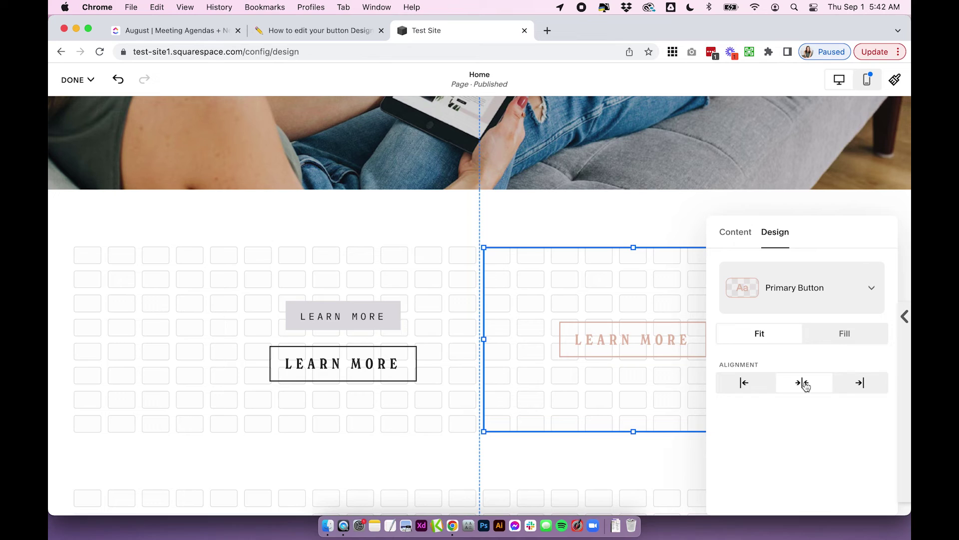
pyautogui.click(840, 336)
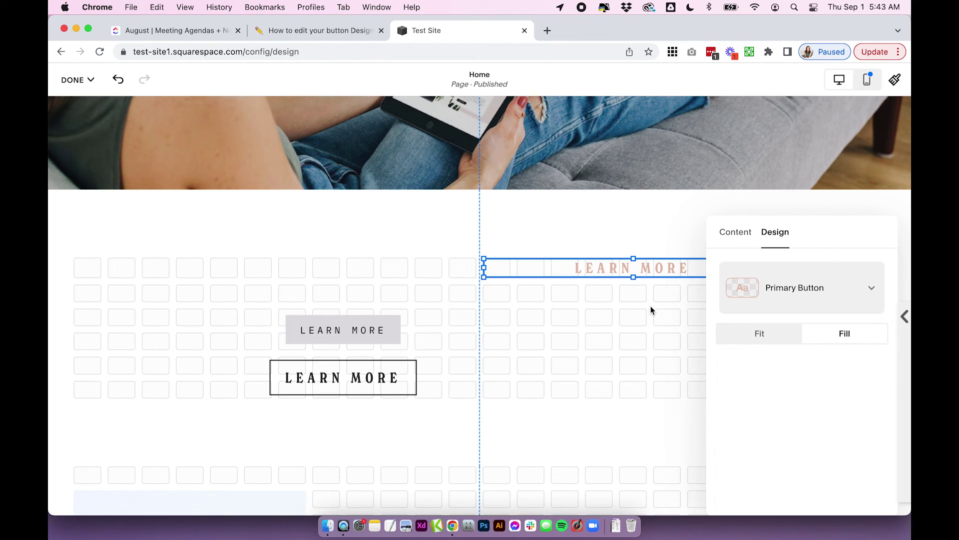
# Step: Make the right button block taller and narrower with its resize handles
pyautogui.click(644, 312)
pyautogui.click(643, 277)
pyautogui.moveTo(633, 328); pyautogui.dragTo(633, 429)
pyautogui.click(145, 274)
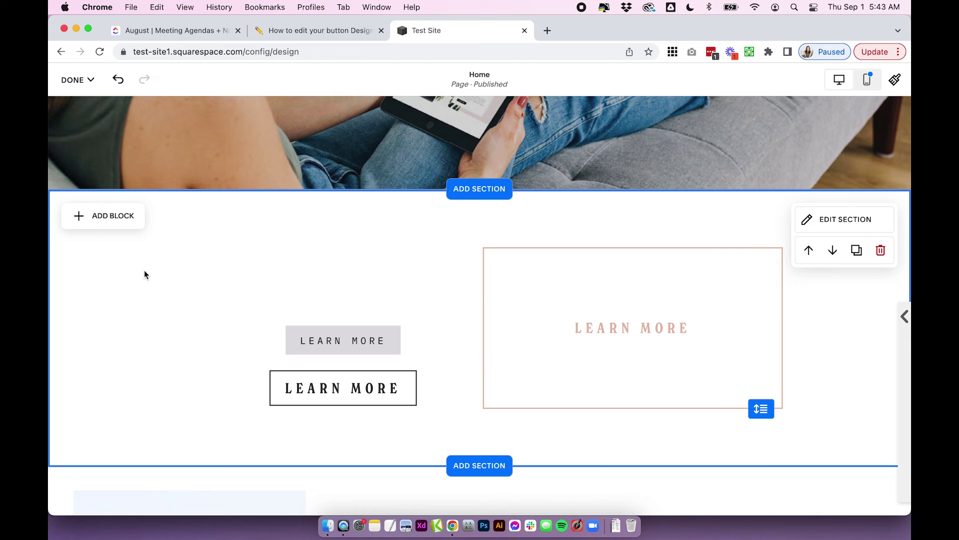
pyautogui.click(546, 325)
pyautogui.moveTo(488, 325); pyautogui.dragTo(552, 328)
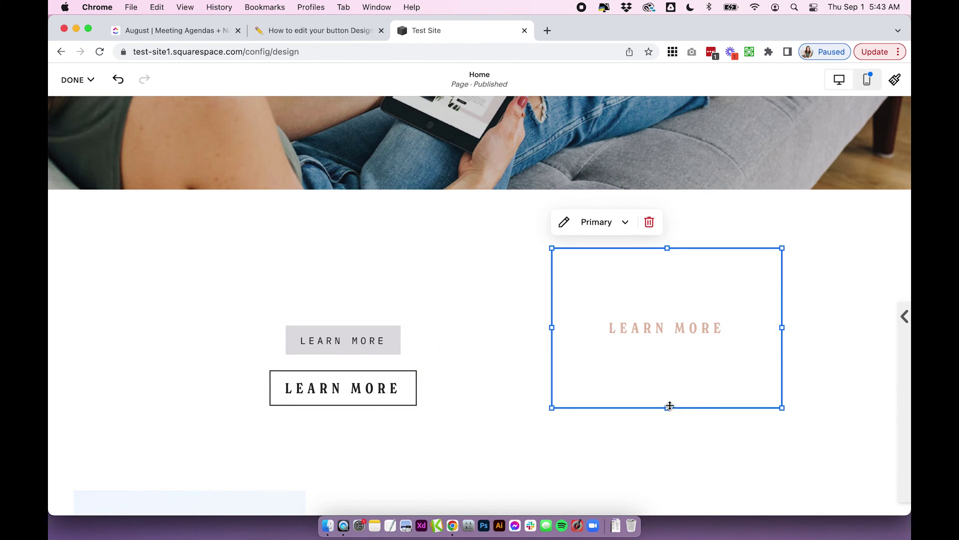
pyautogui.moveTo(668, 407); pyautogui.dragTo(691, 431)
pyautogui.click(824, 345)
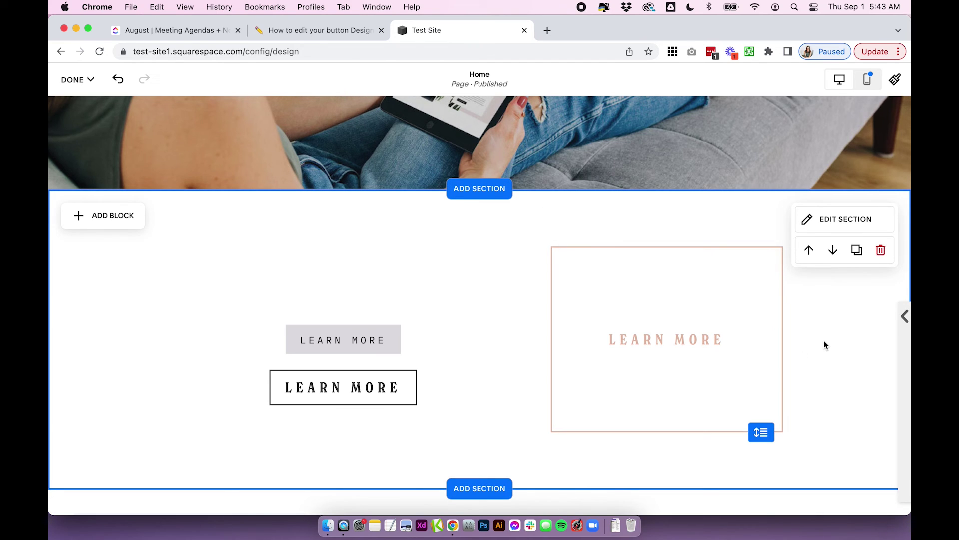
# Step: Shorten the right button block from the bottom
pyautogui.moveTo(212, 285); pyautogui.dragTo(454, 444)
pyautogui.click(389, 301)
pyautogui.click(574, 343)
pyautogui.moveTo(666, 429); pyautogui.dragTo(671, 305)
pyautogui.click(616, 399)
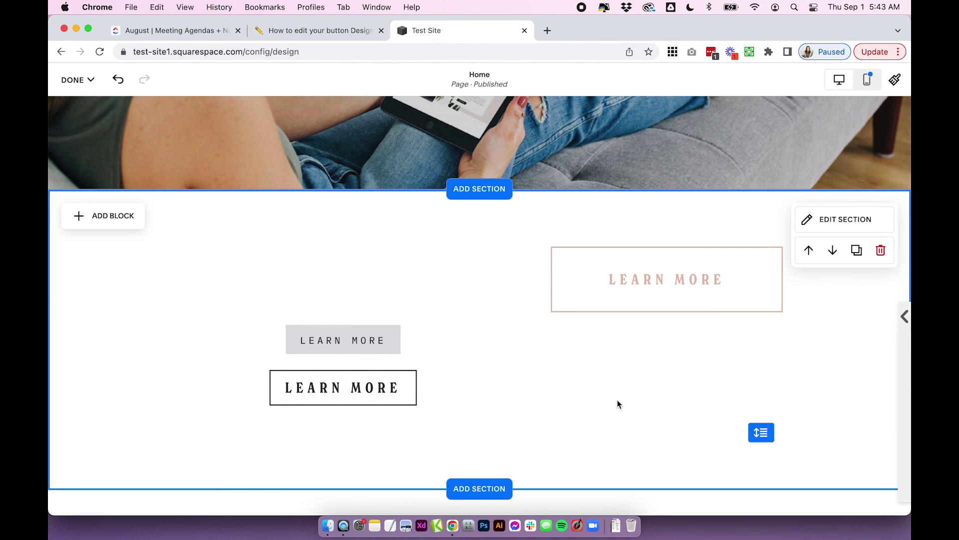
# Step: Set the primary button back to Fit and drag it above the left-column buttons
pyautogui.doubleClick(663, 278)
pyautogui.click(774, 245)
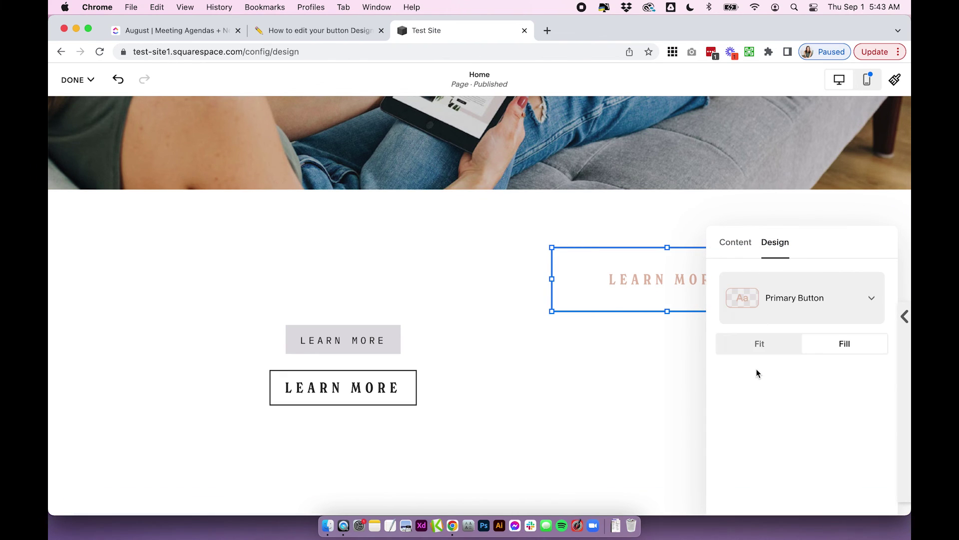
pyautogui.click(755, 343)
pyautogui.click(639, 354)
pyautogui.moveTo(658, 283); pyautogui.dragTo(343, 274)
# Step: Narrow the moved primary button's block from its right side
pyautogui.click(480, 278)
pyautogui.moveTo(483, 279); pyautogui.dragTo(448, 283)
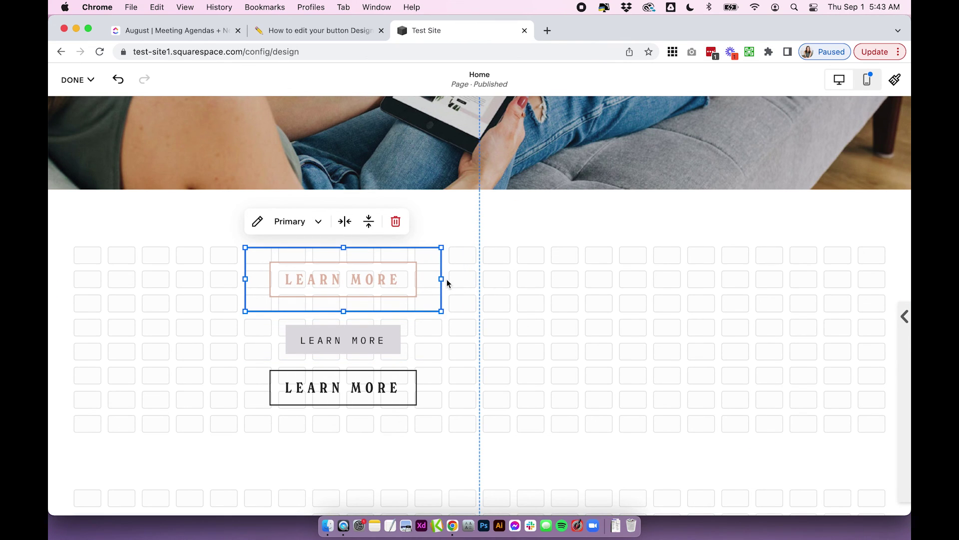